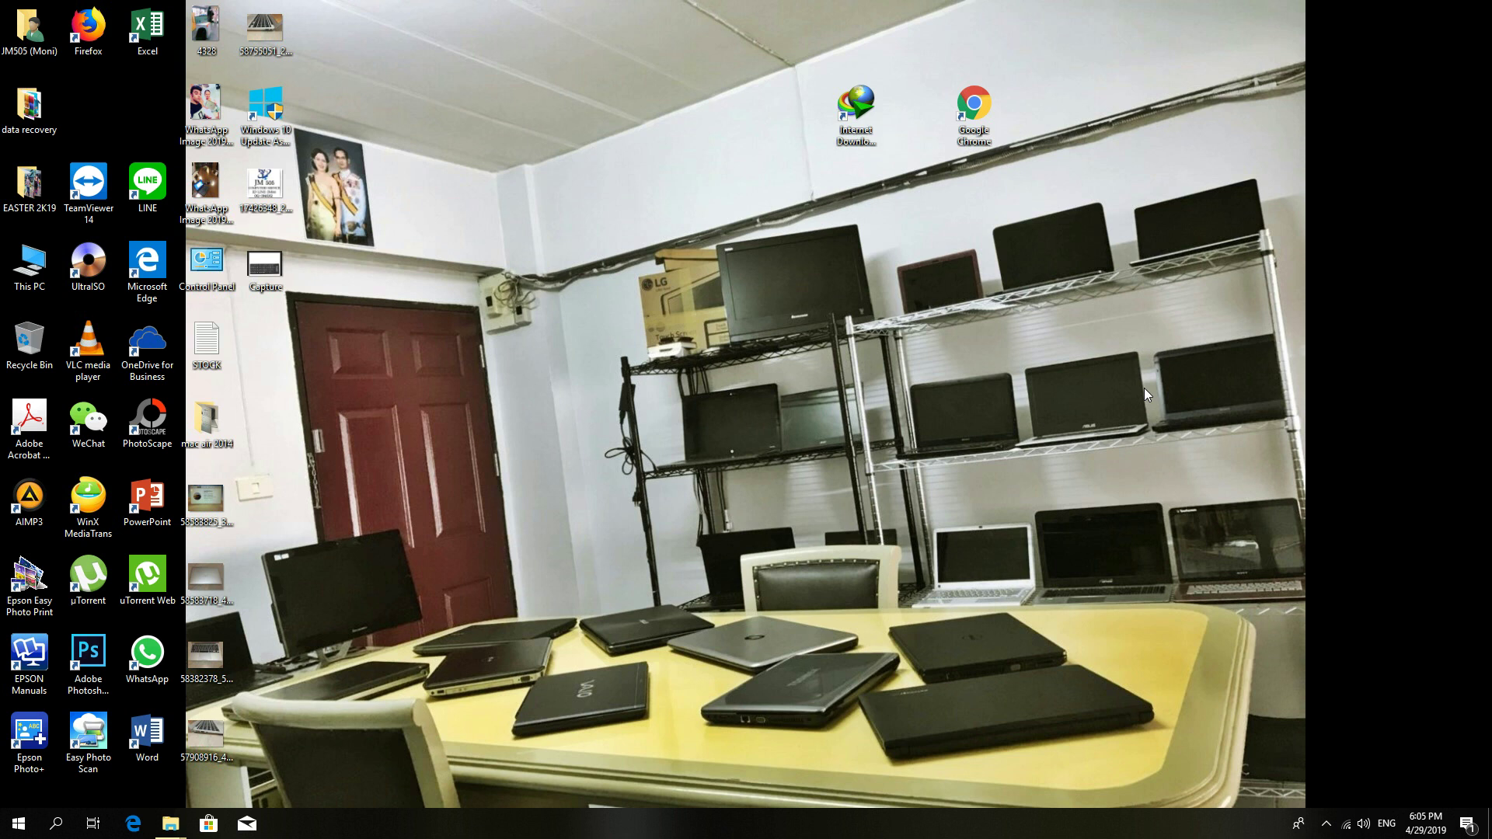
Launch Google Chrome, load the copied YouTube link to the Hillsong UNITED "Oceans" video, pause it, and minimize the browser
double_click(974, 105)
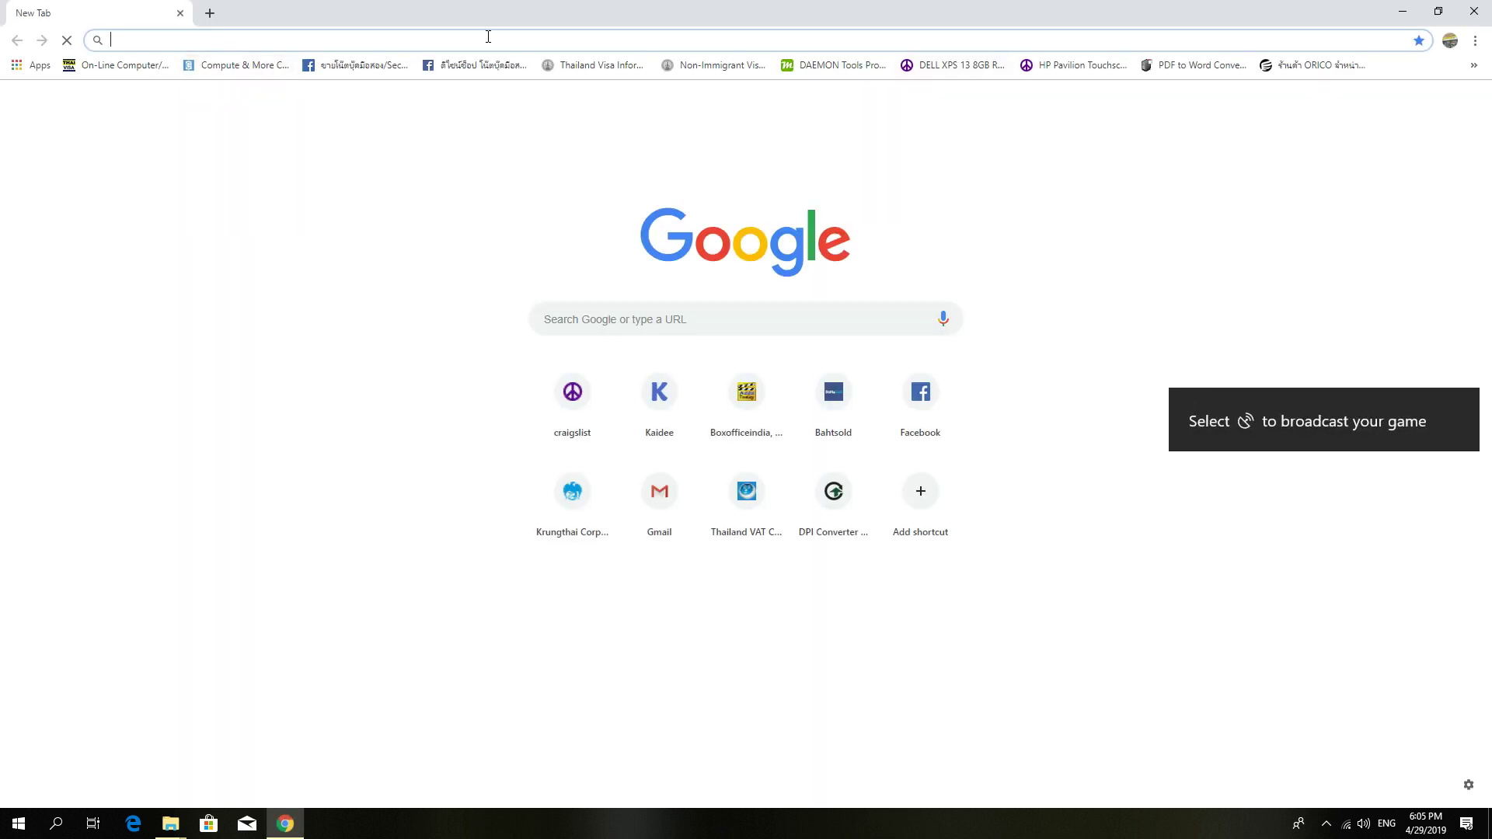
right_click(244, 37)
left_click(279, 154)
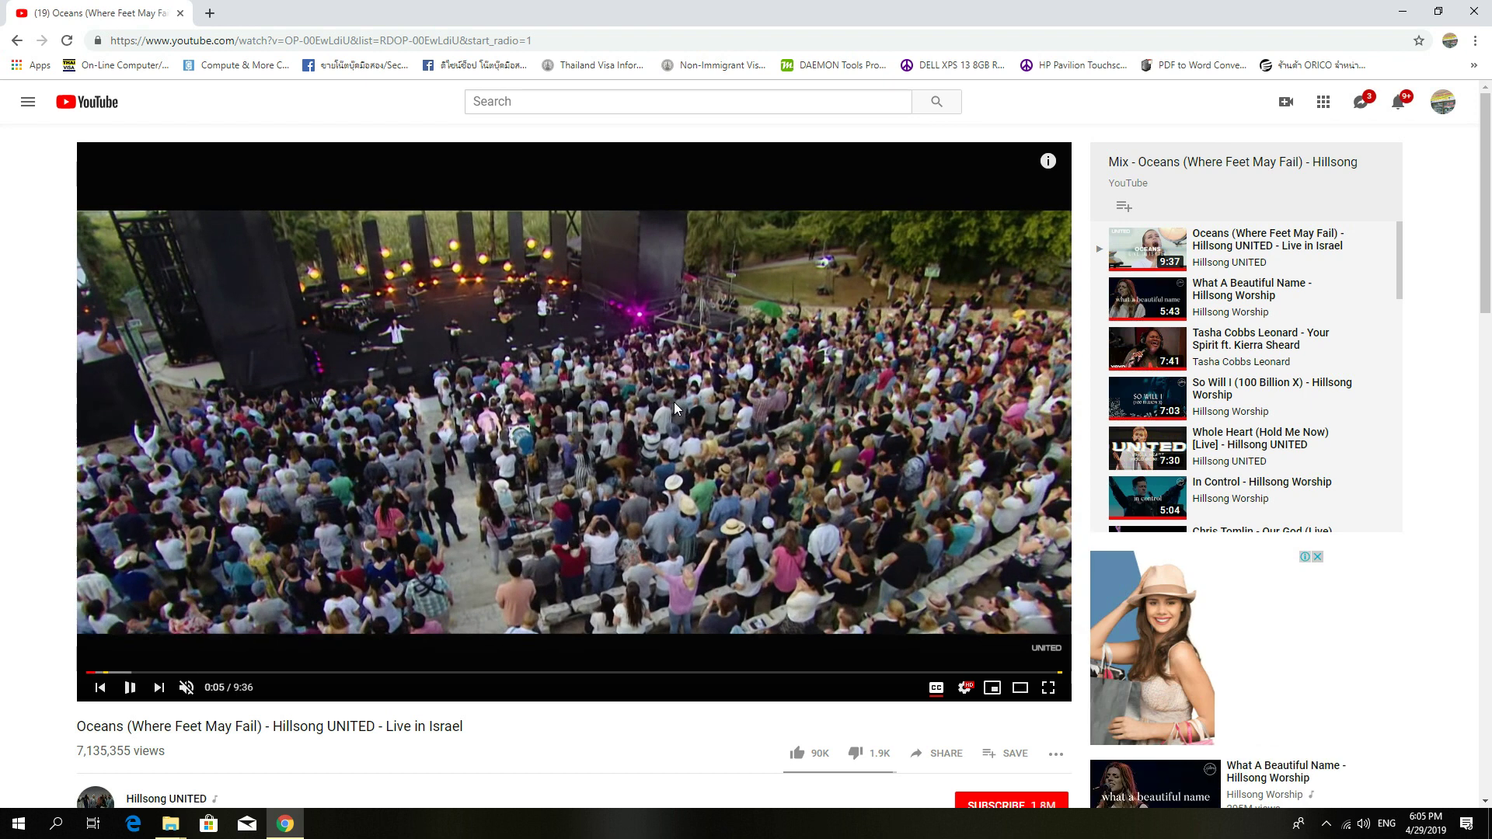
left_click(674, 403)
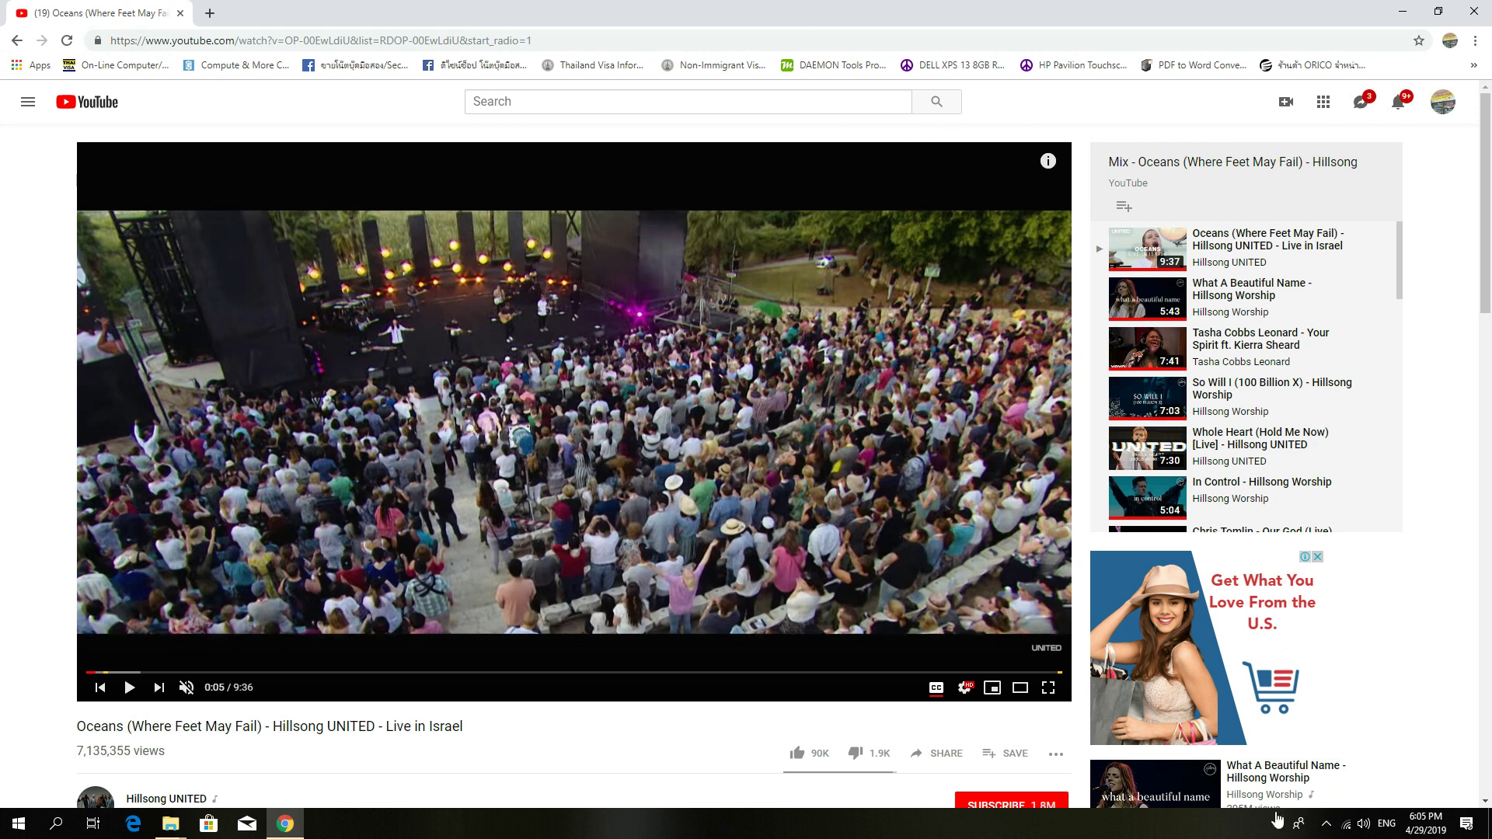
left_click(1402, 19)
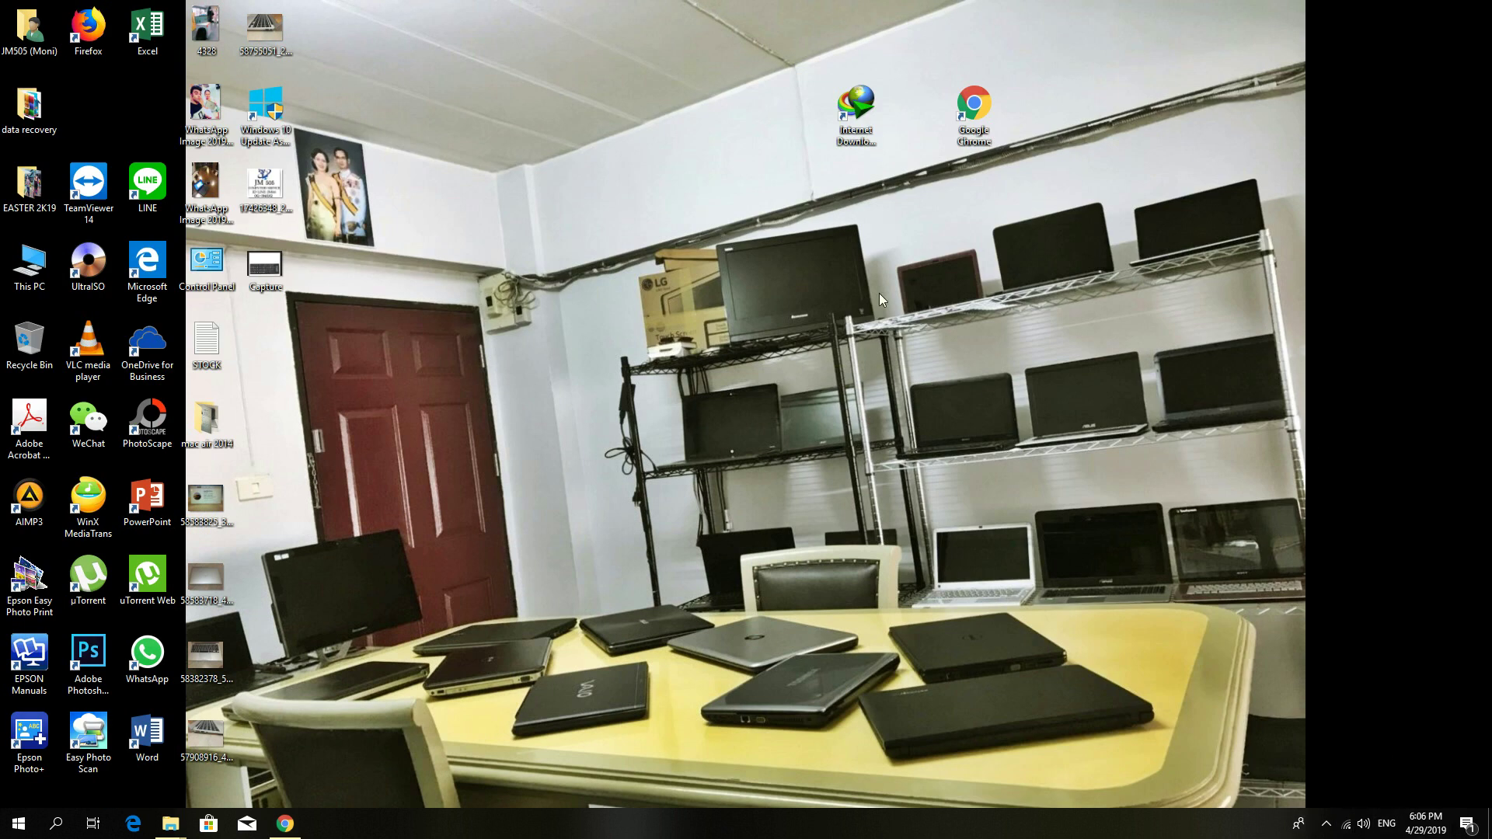
Open Internet Download Manager from the desktop, look through its View, Help, Downloads and Tasks commands, and minimize it
left_click(855, 113)
double_click(852, 136)
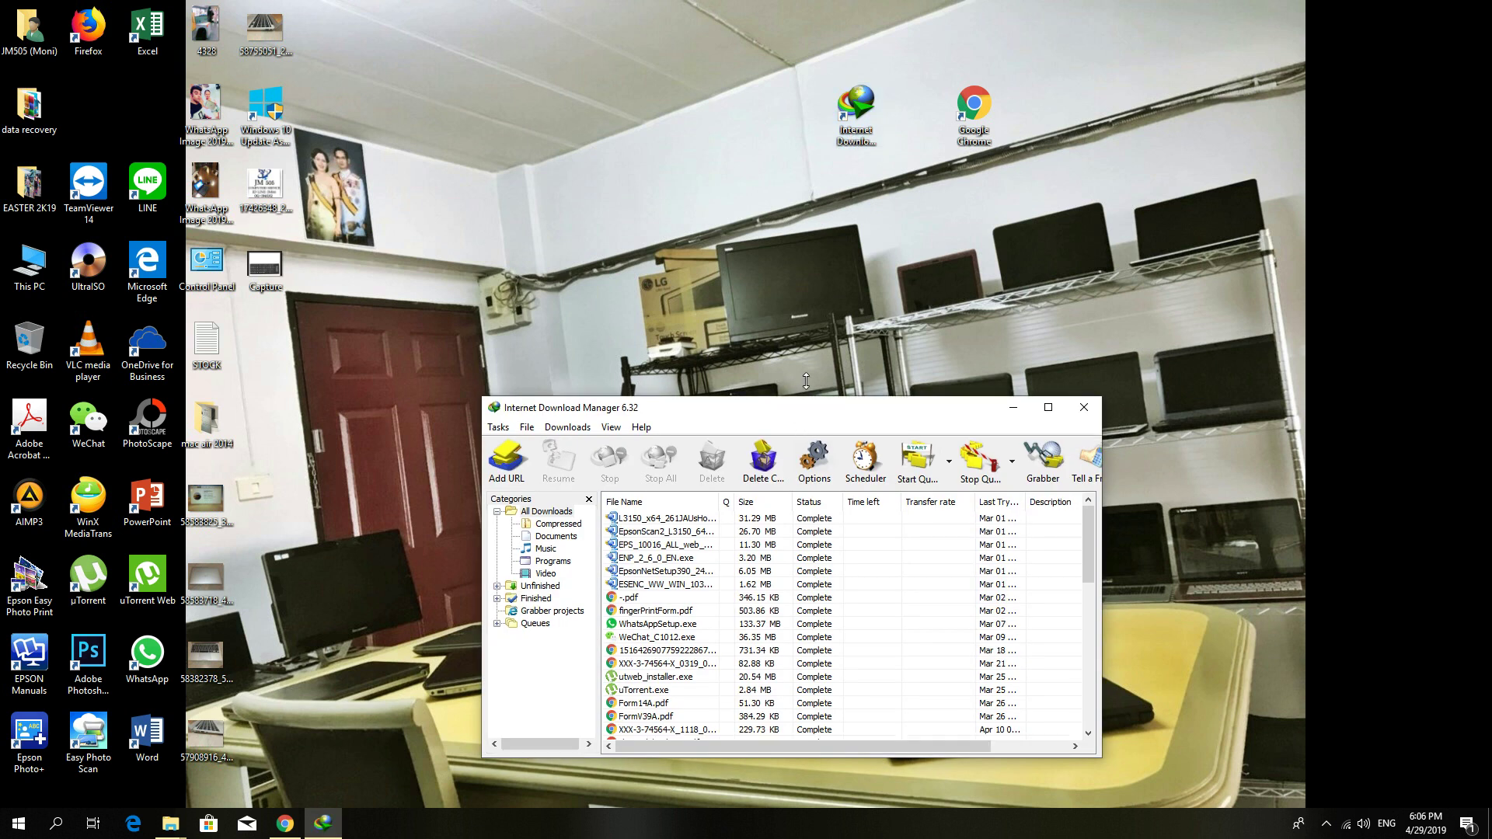
left_click(630, 359)
left_click(629, 360)
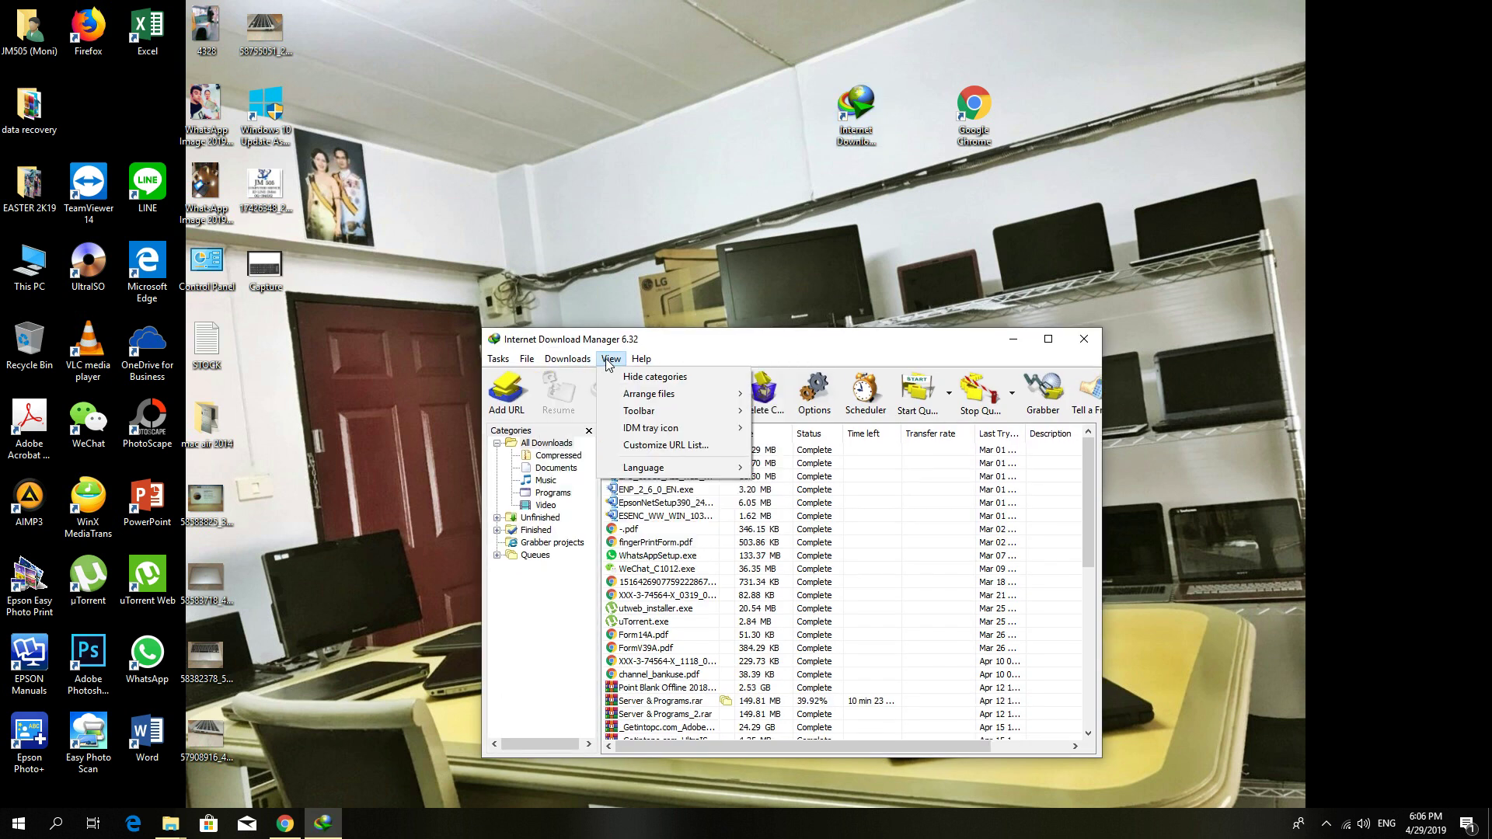
left_click(637, 359)
mouse_move(572, 366)
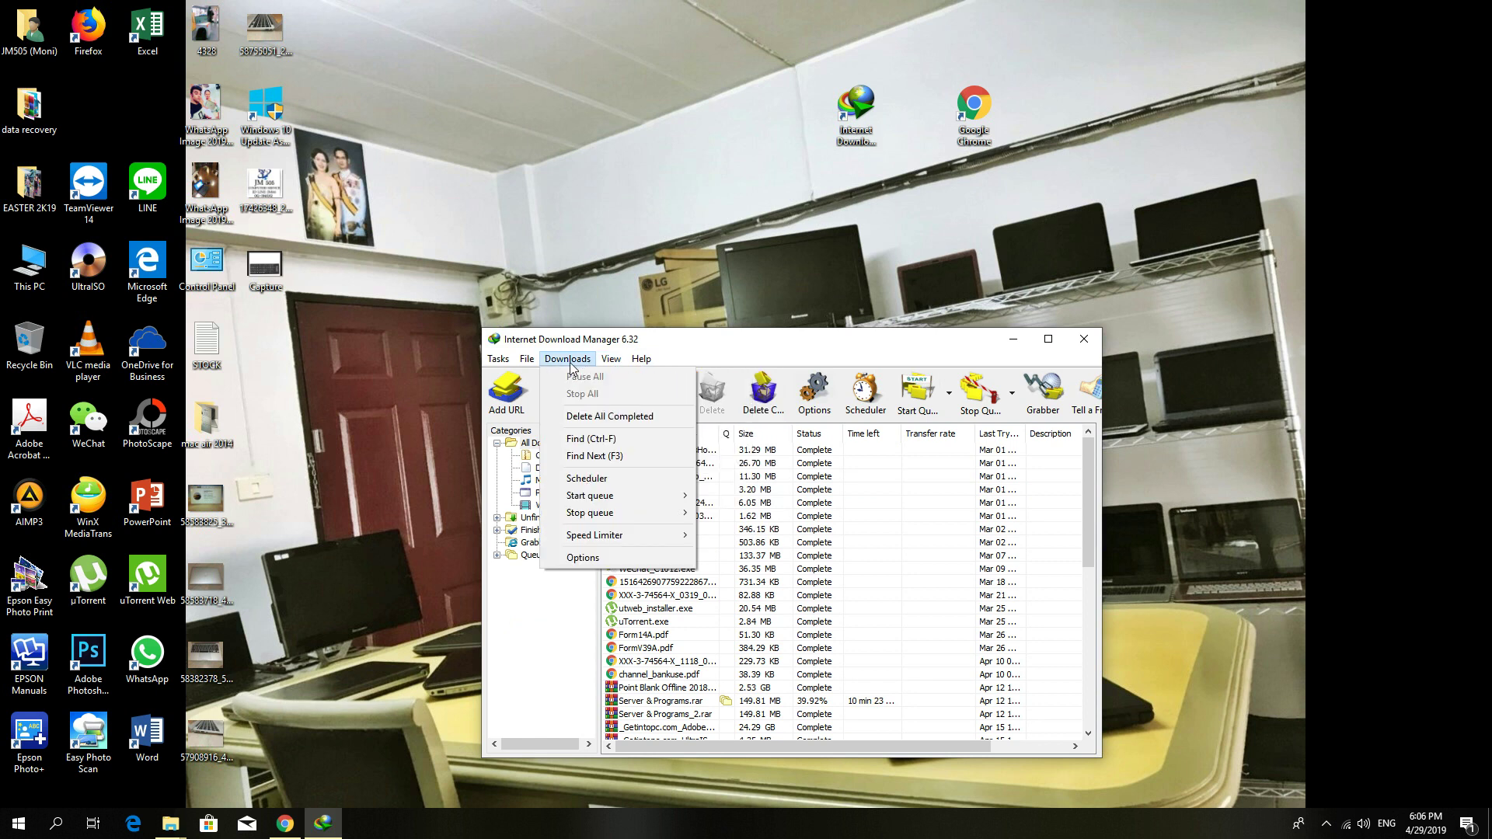
mouse_move(502, 366)
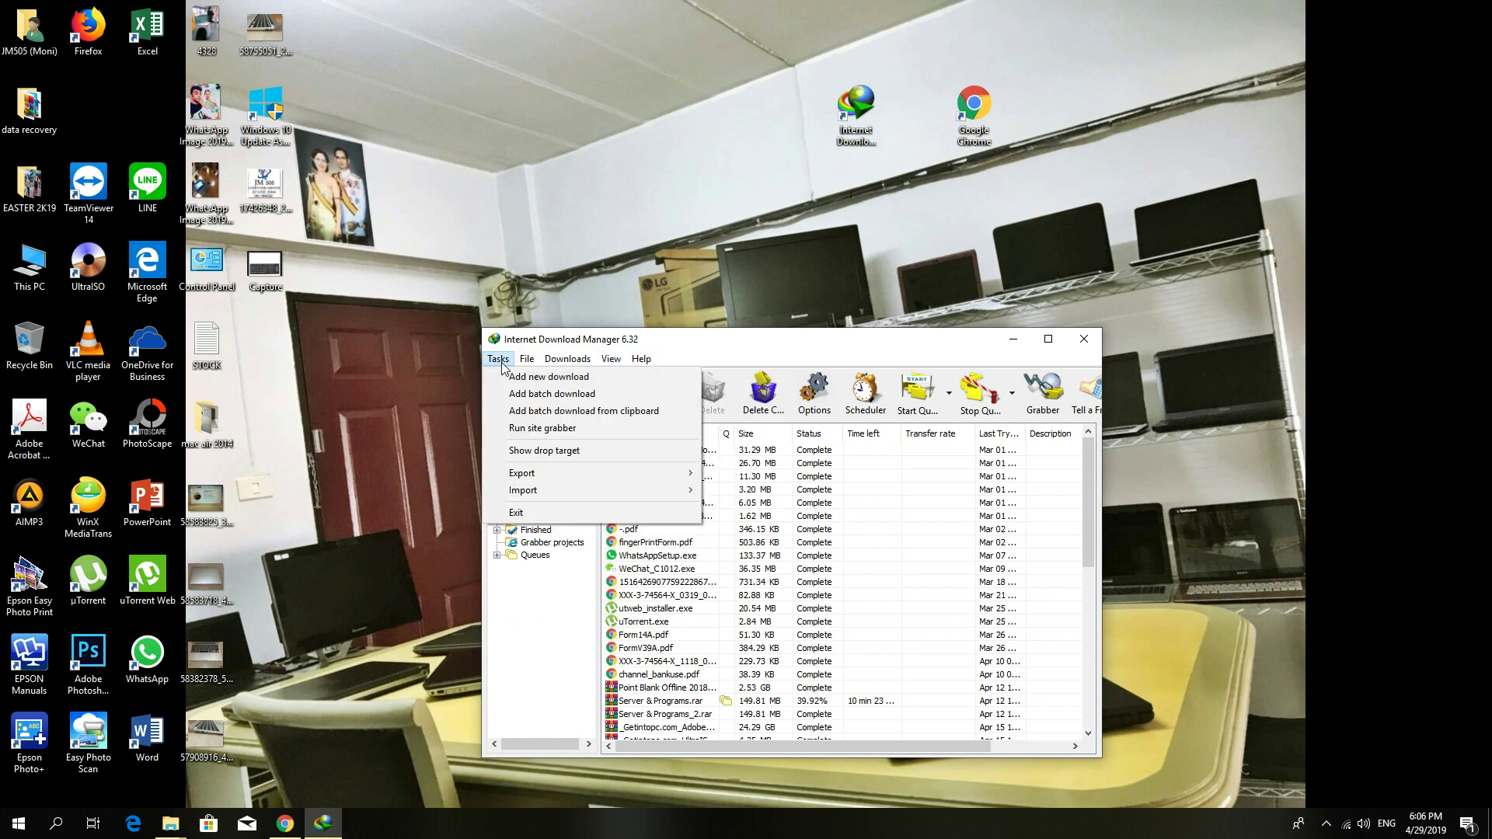
left_click(1011, 340)
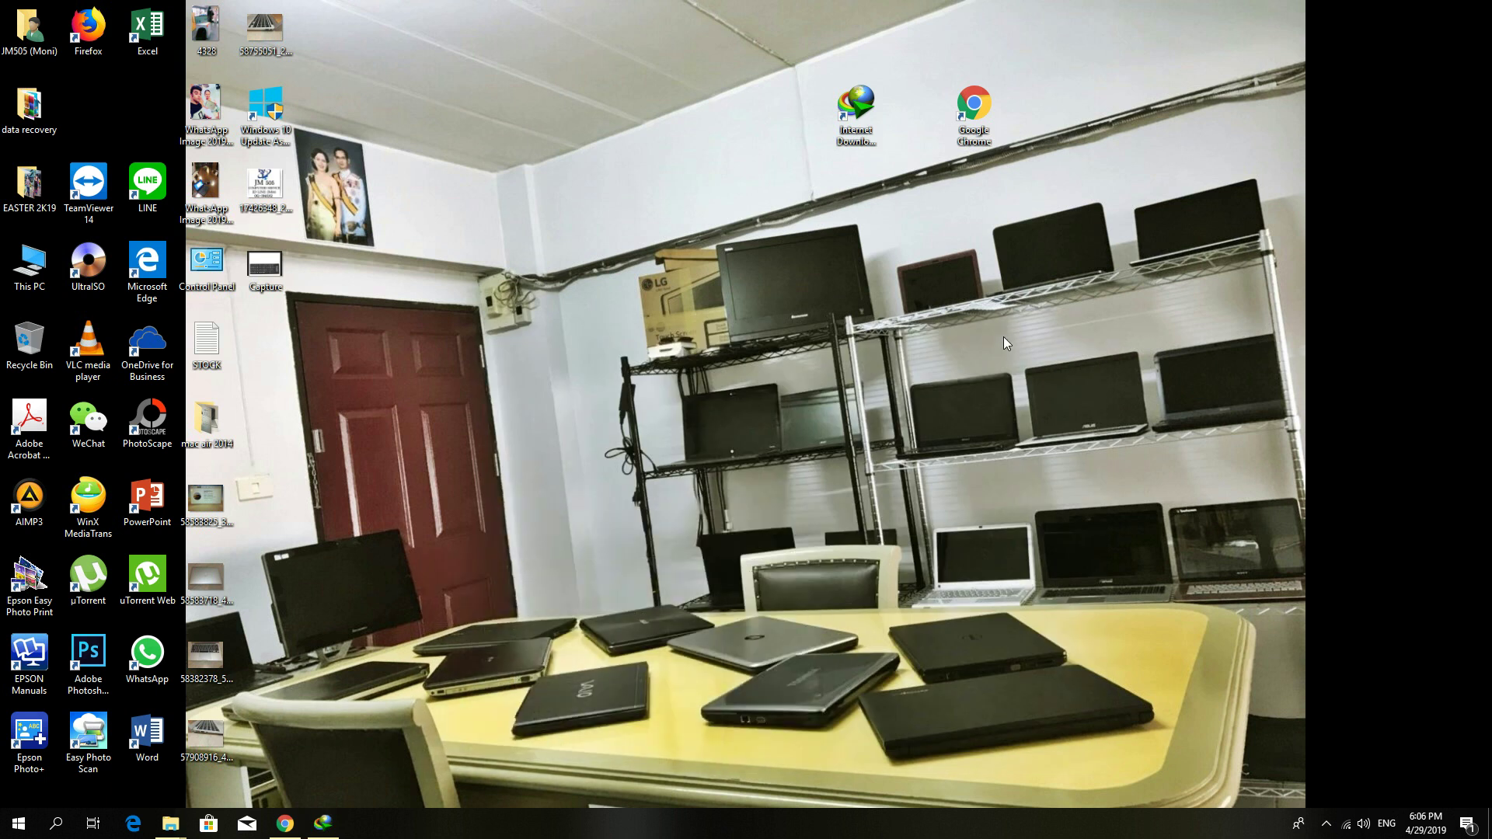
Open the file location of the Internet Download Manager desktop shortcut
right_click(651, 239)
left_click(684, 285)
left_click(867, 117)
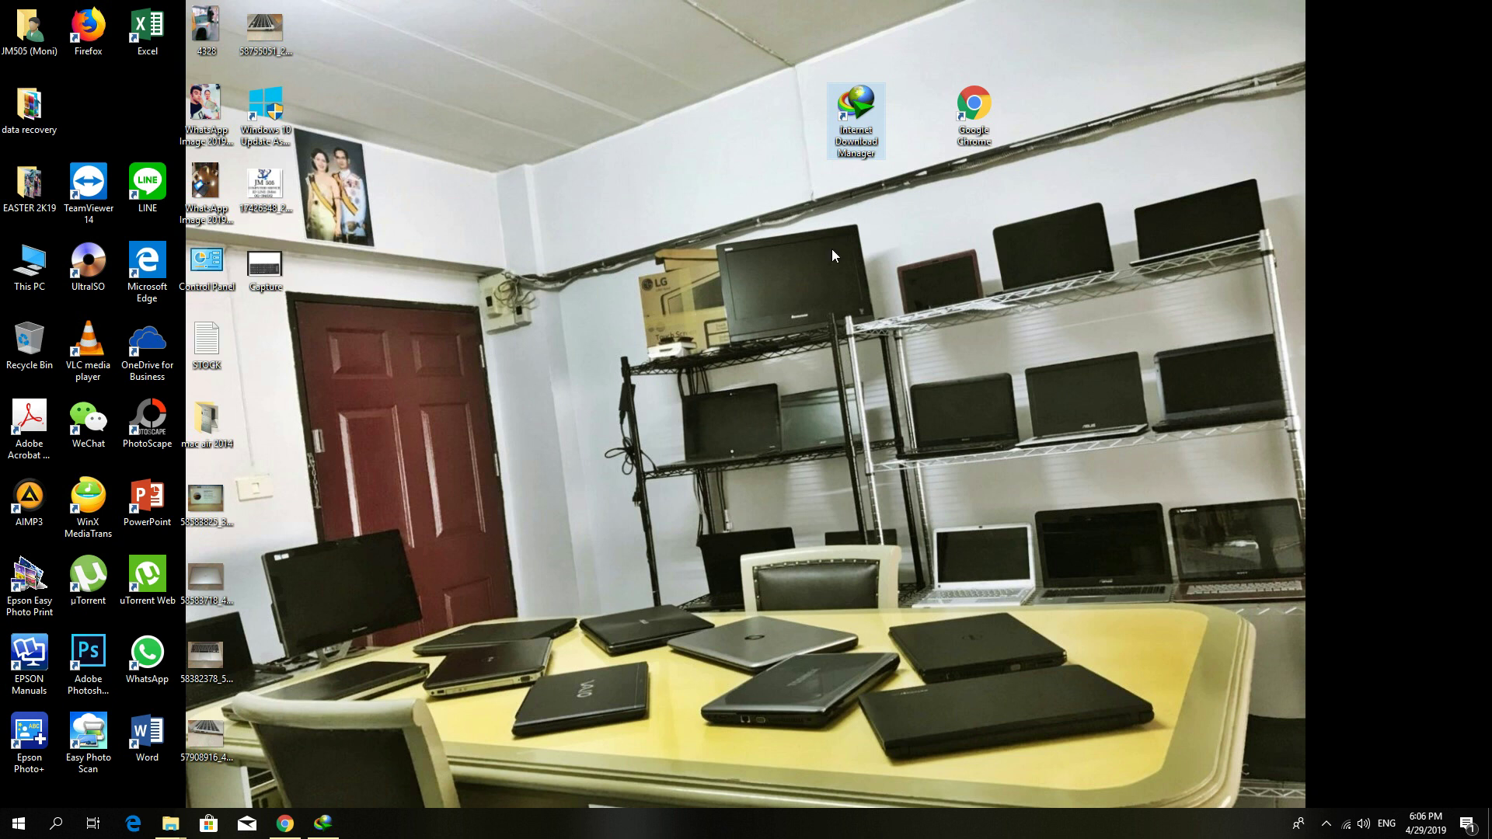
right_click(860, 125)
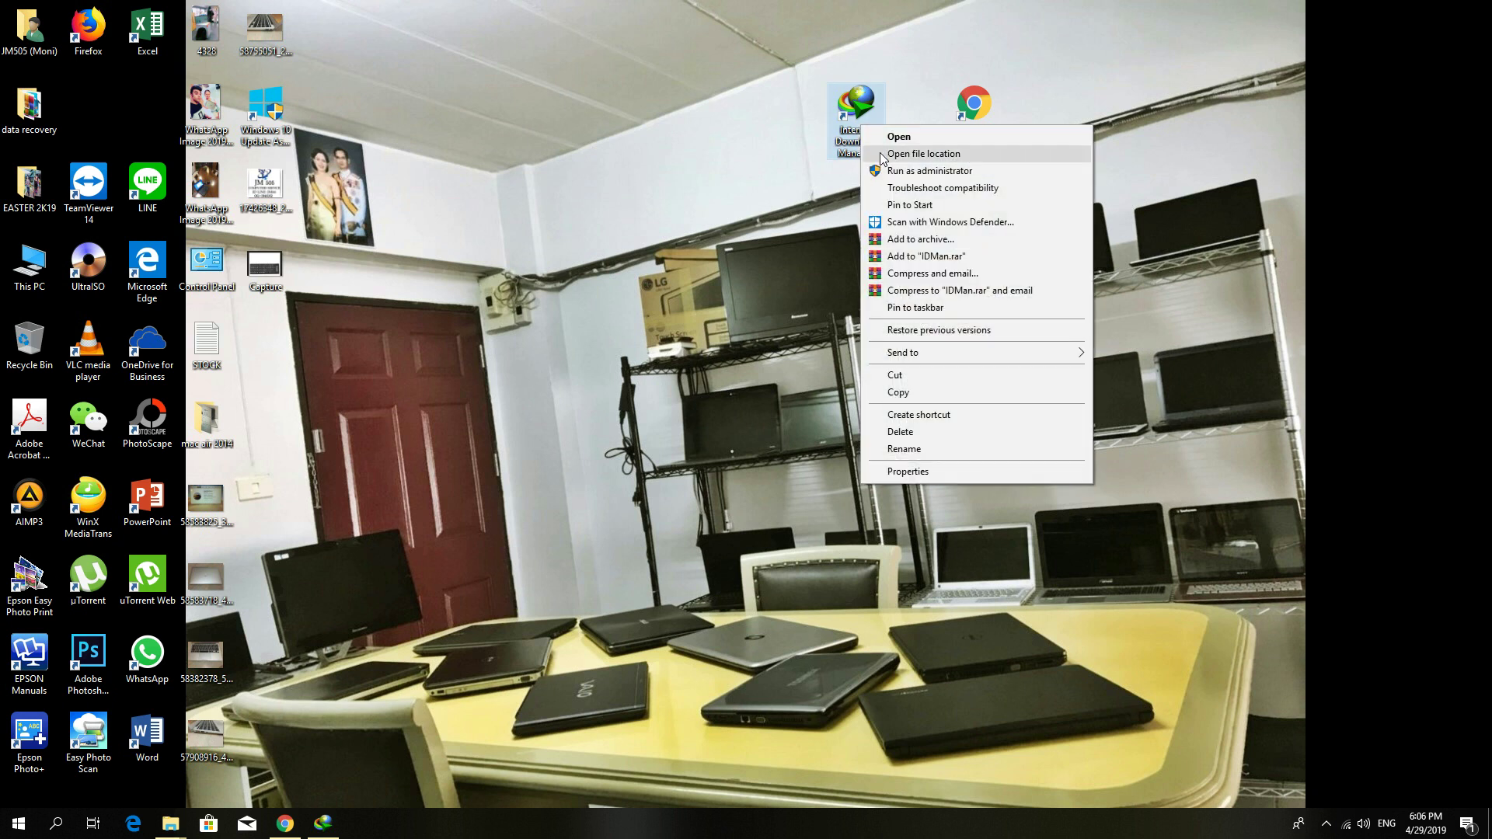
left_click(880, 152)
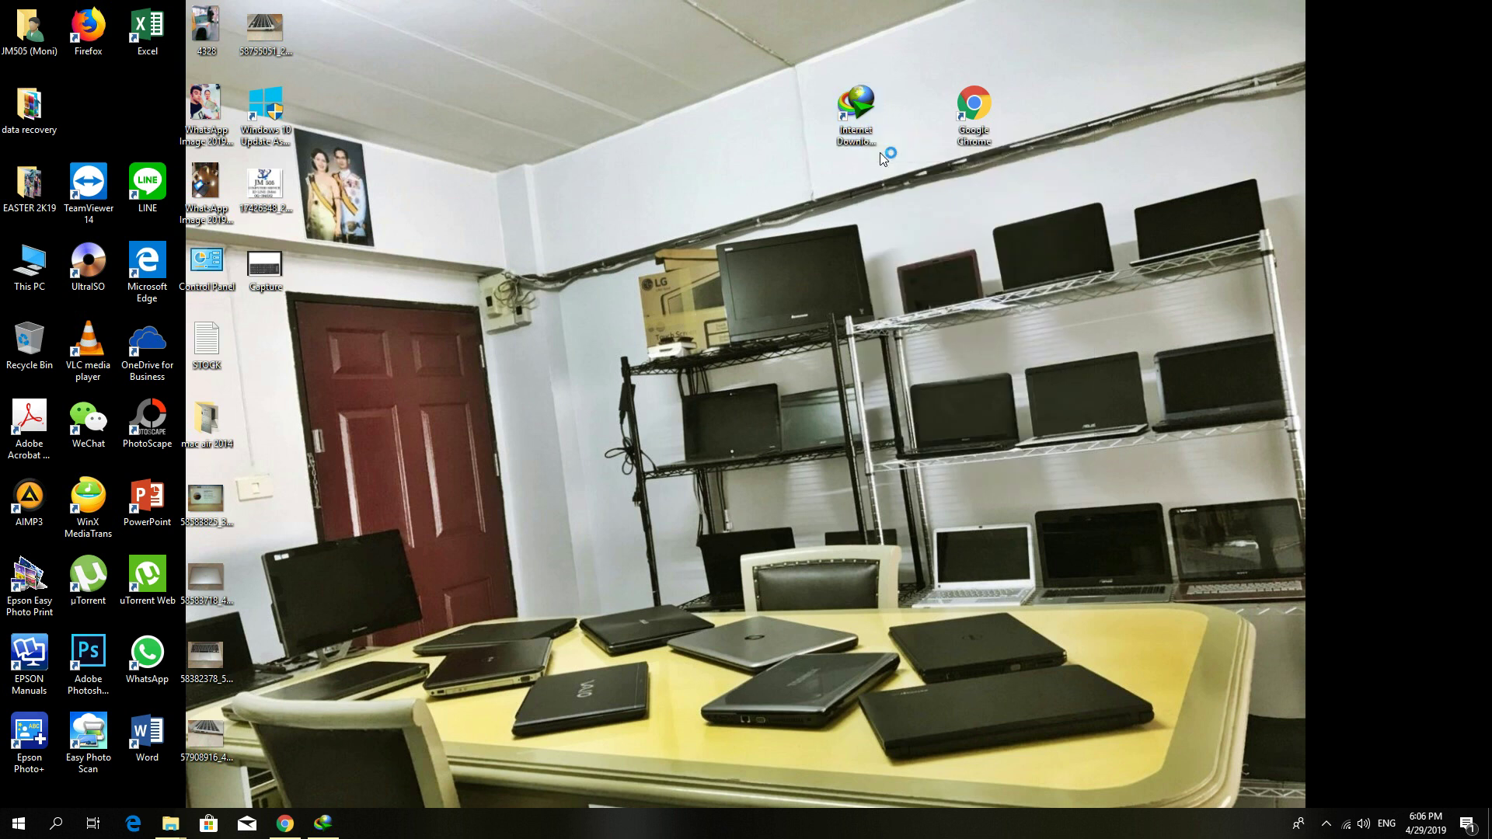
left_click(1321, 209)
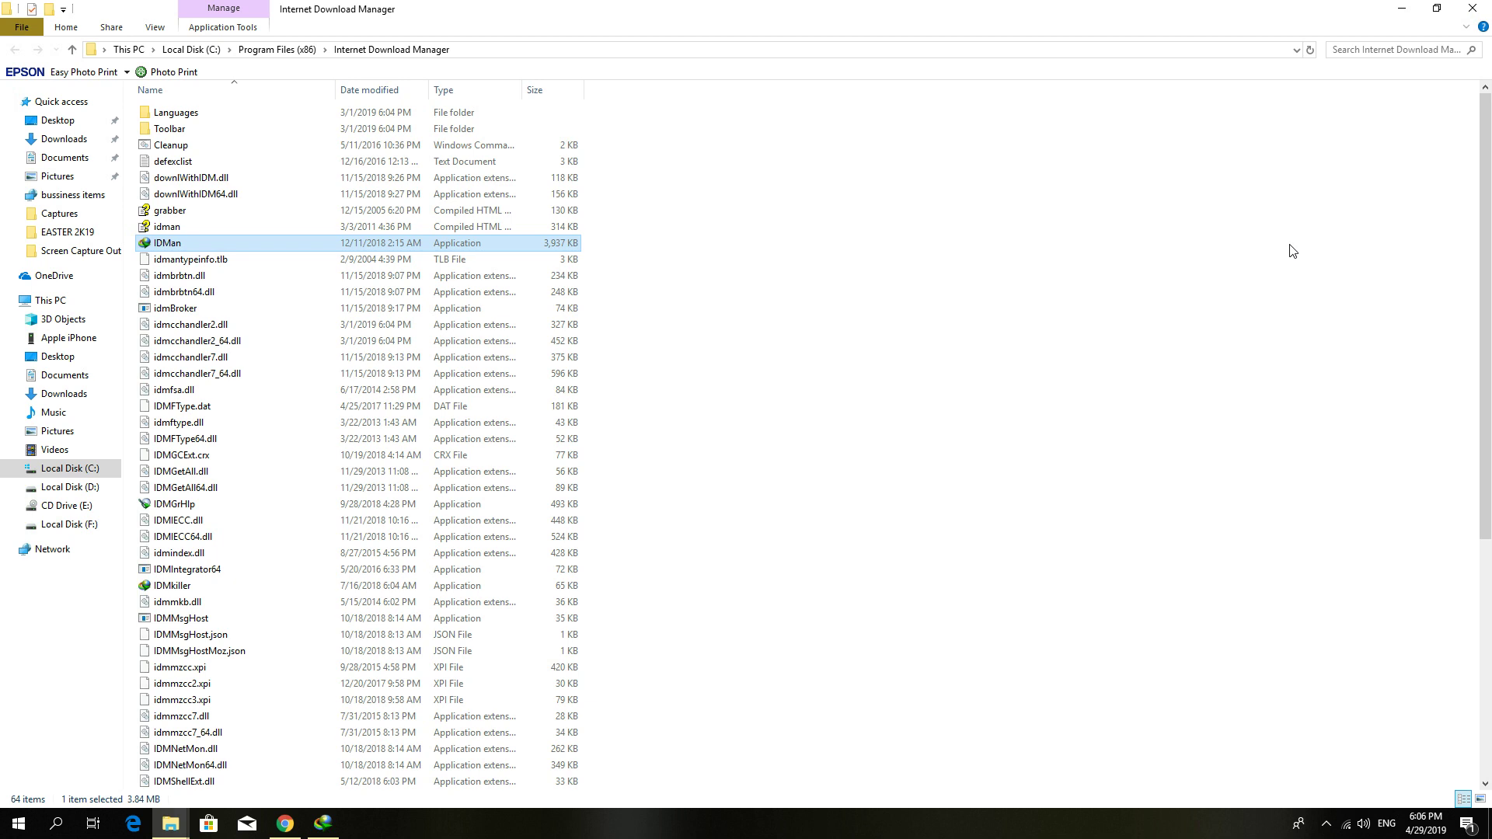
Search the Internet Download Manager folder for "crx" and copy the IDMGCExt.crx file
left_click(215, 460)
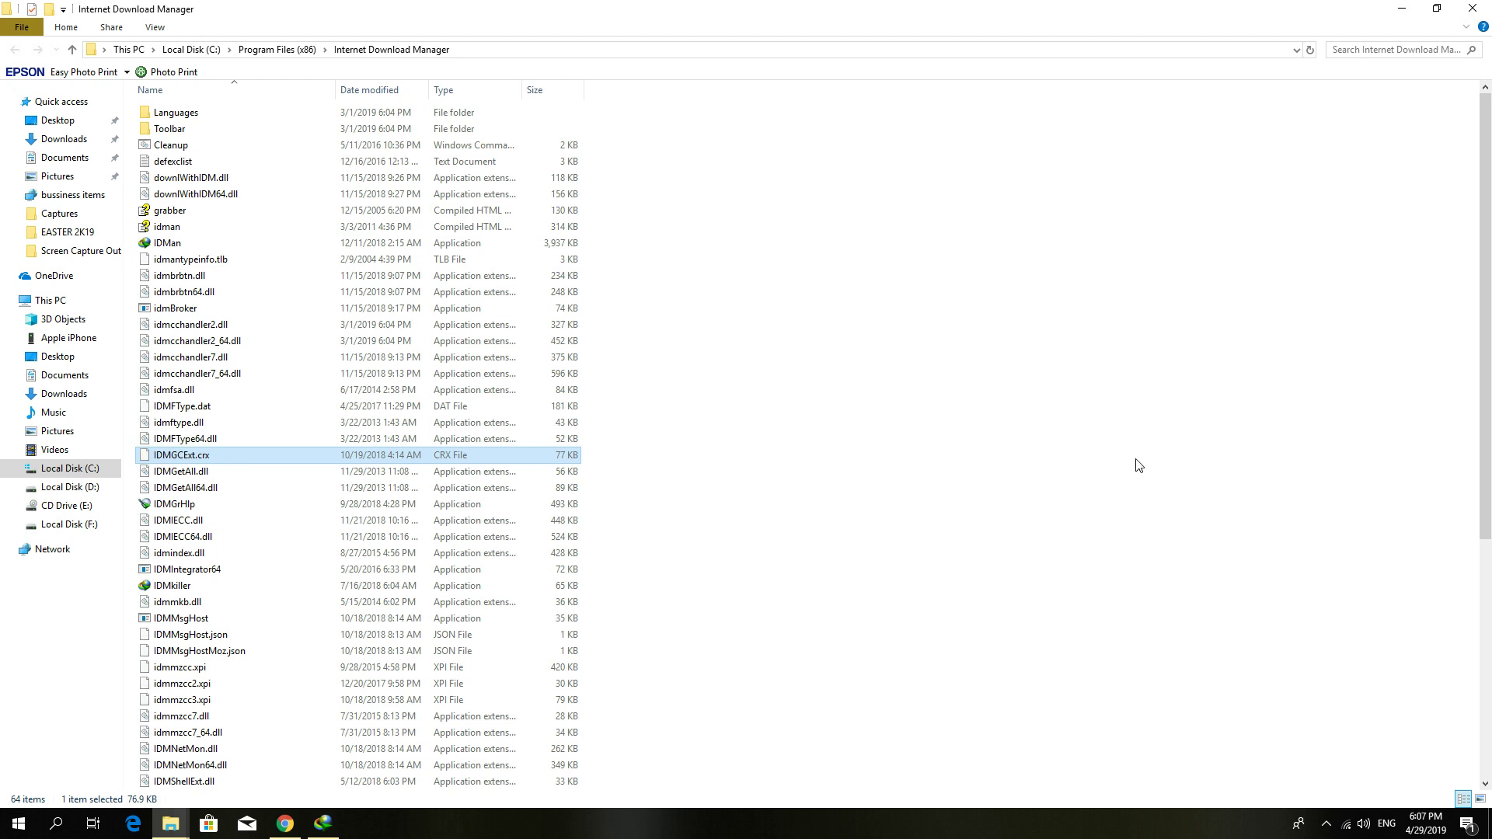
left_click(1370, 49)
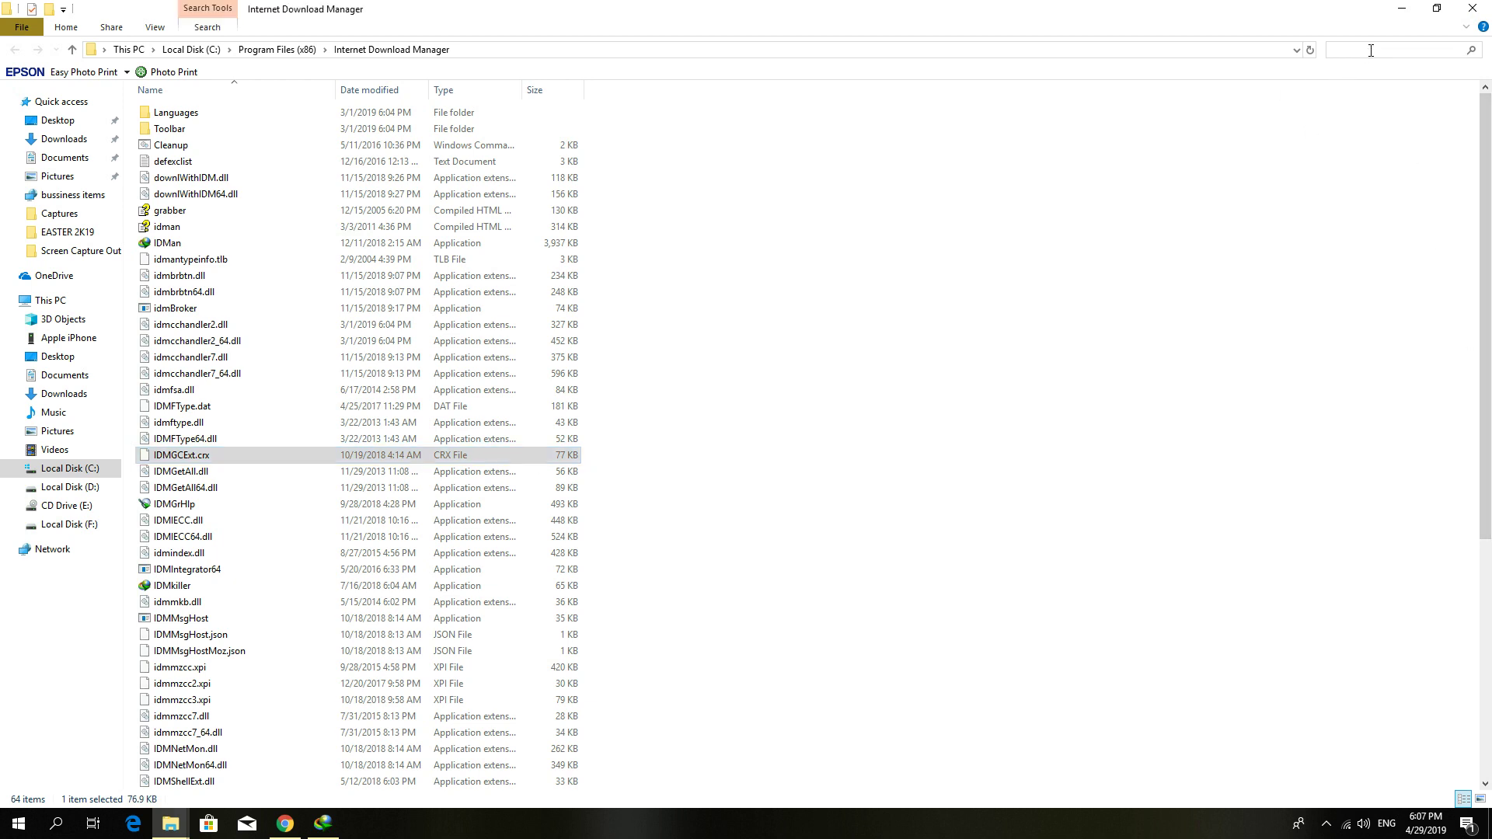
type("crx")
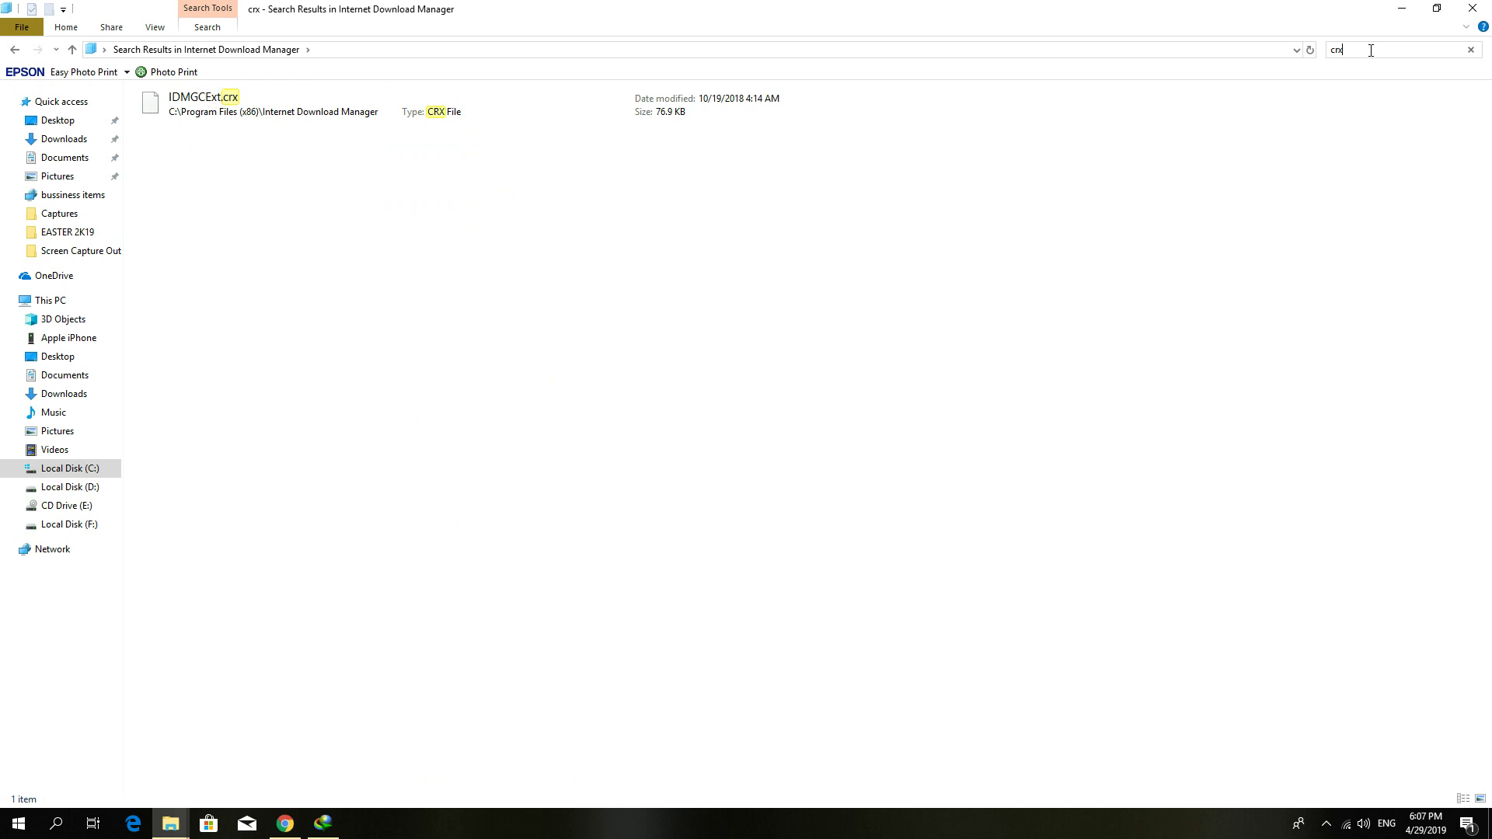
left_click(237, 115)
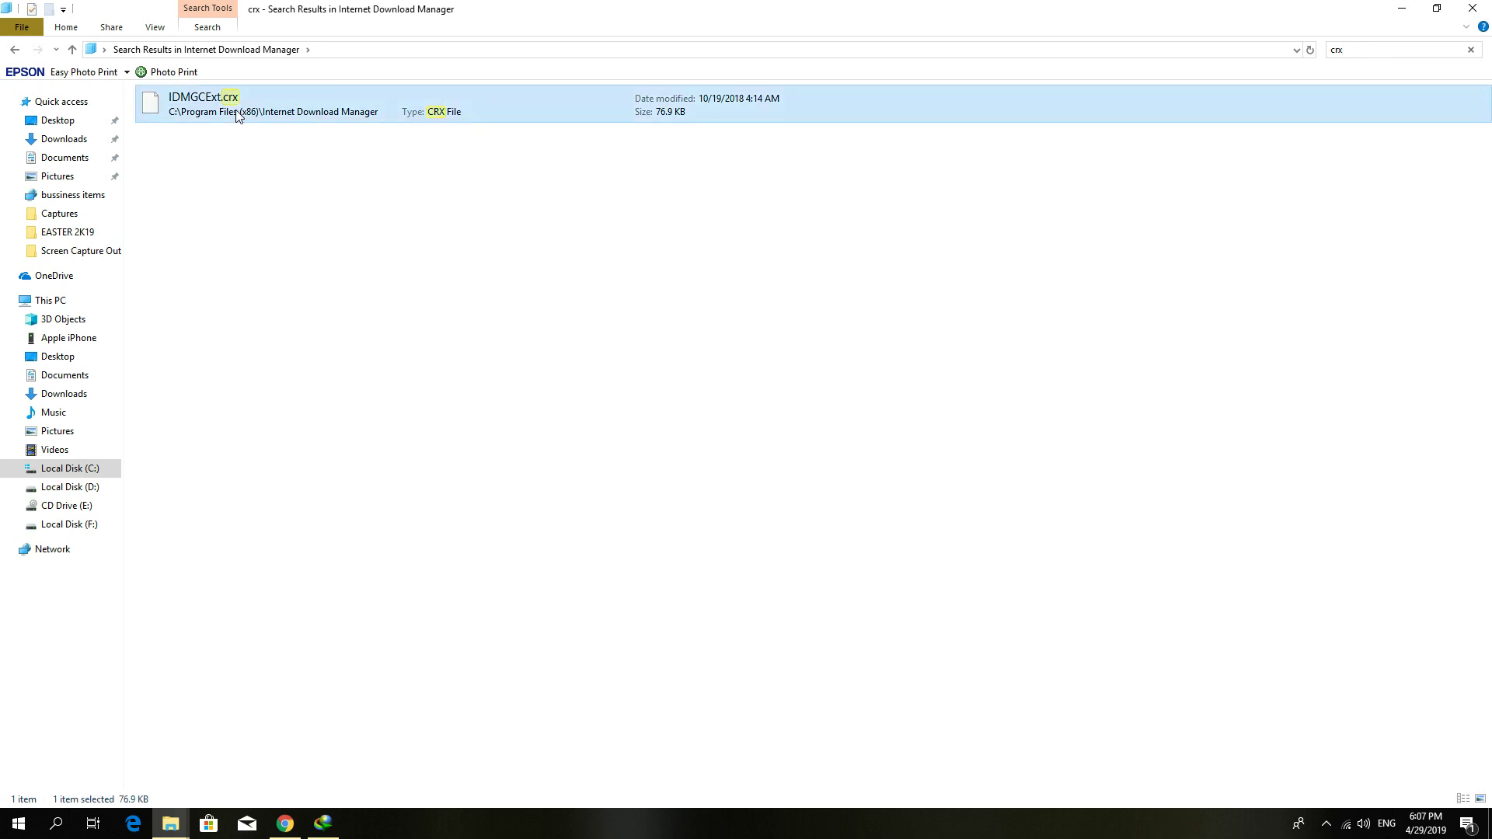
right_click(237, 115)
left_click(268, 303)
Paste IDMGCExt.crx onto the desktop and place it in the free area below the Internet Download Manager shortcut
left_click(1401, 8)
right_click(631, 101)
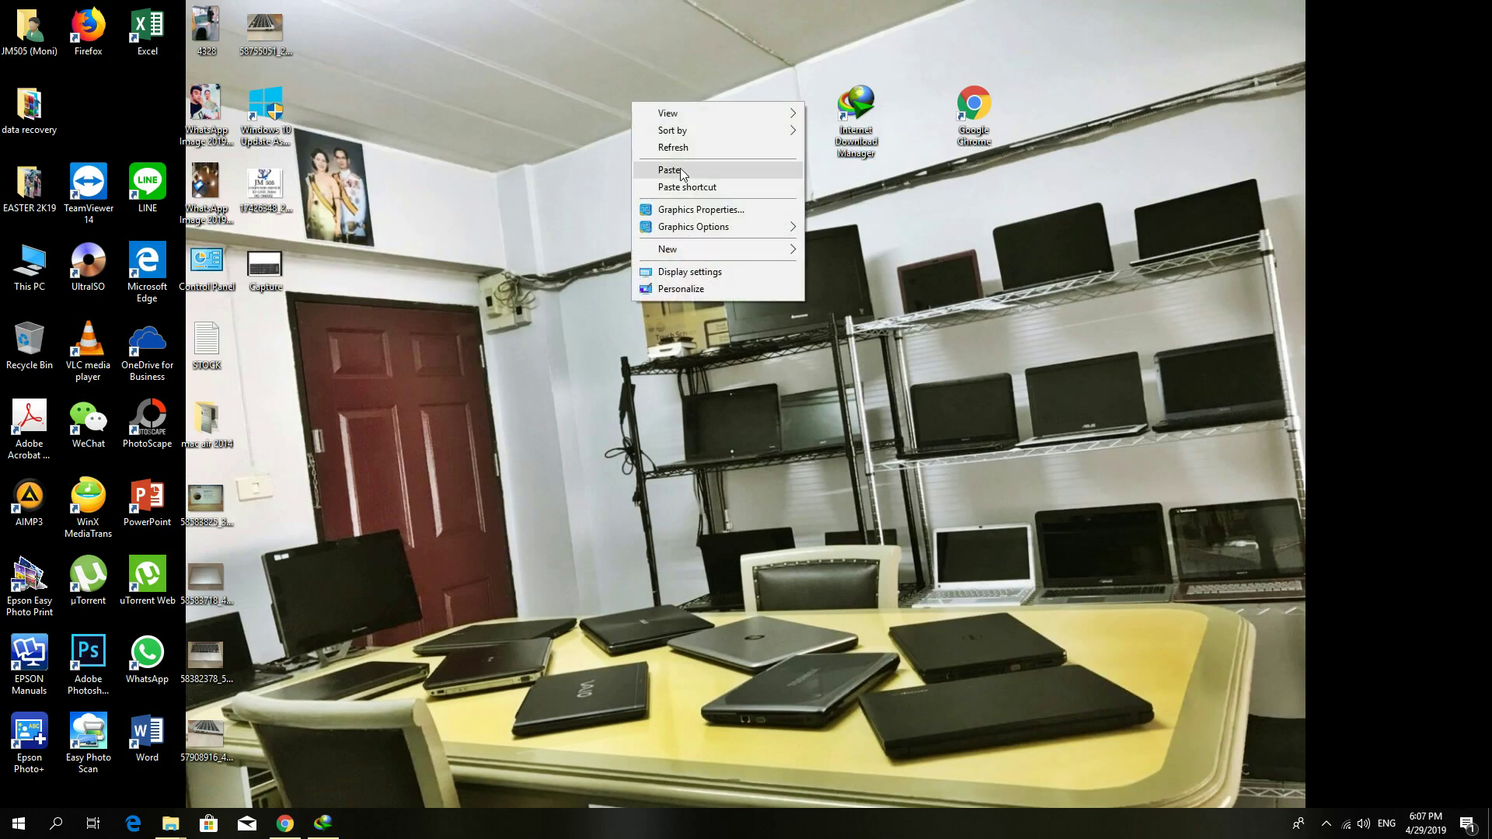
left_click(669, 170)
left_click_drag(607, 26, 781, 251)
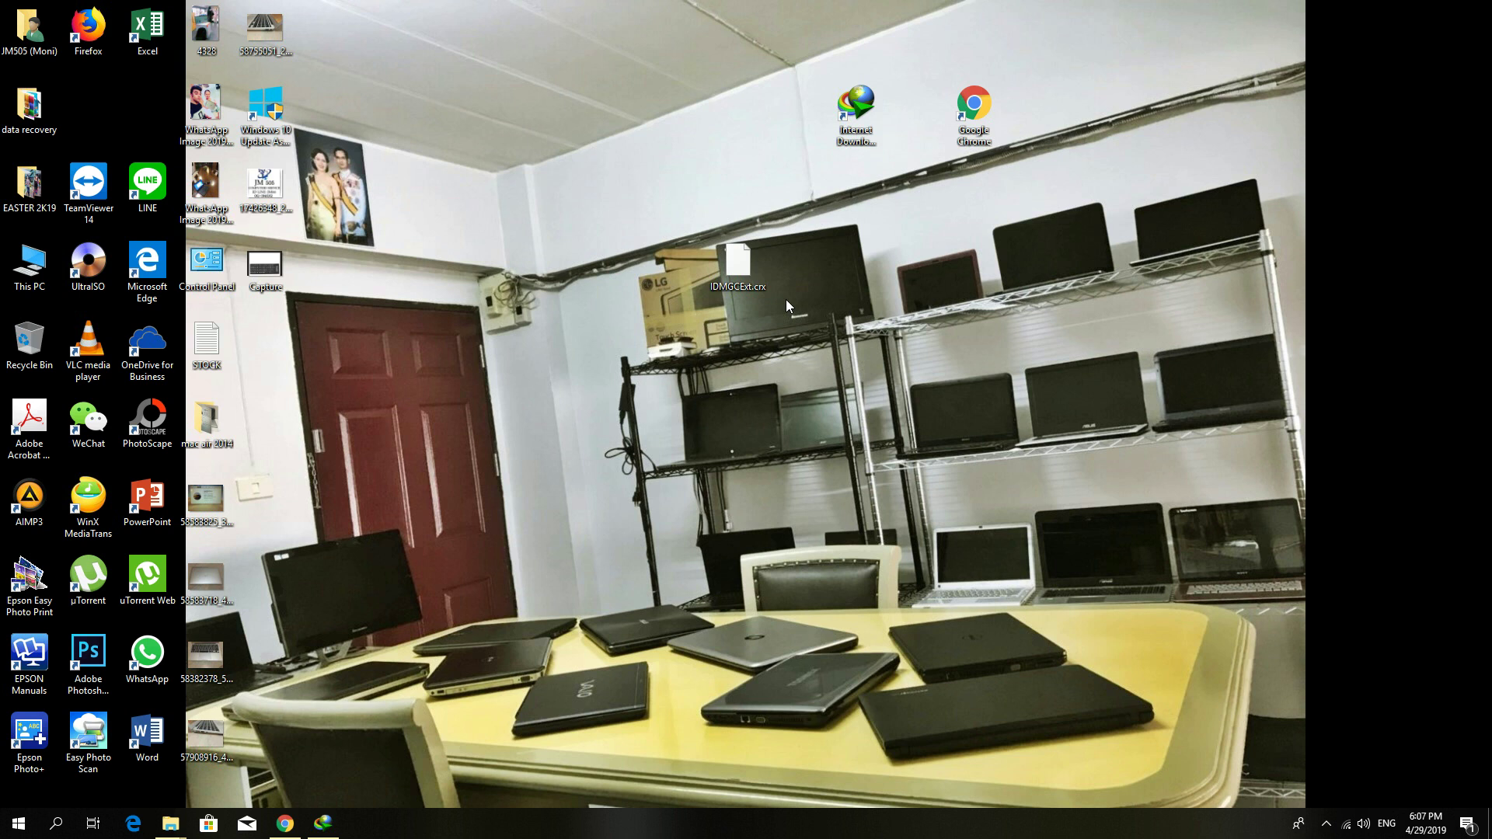
left_click_drag(786, 272, 787, 273)
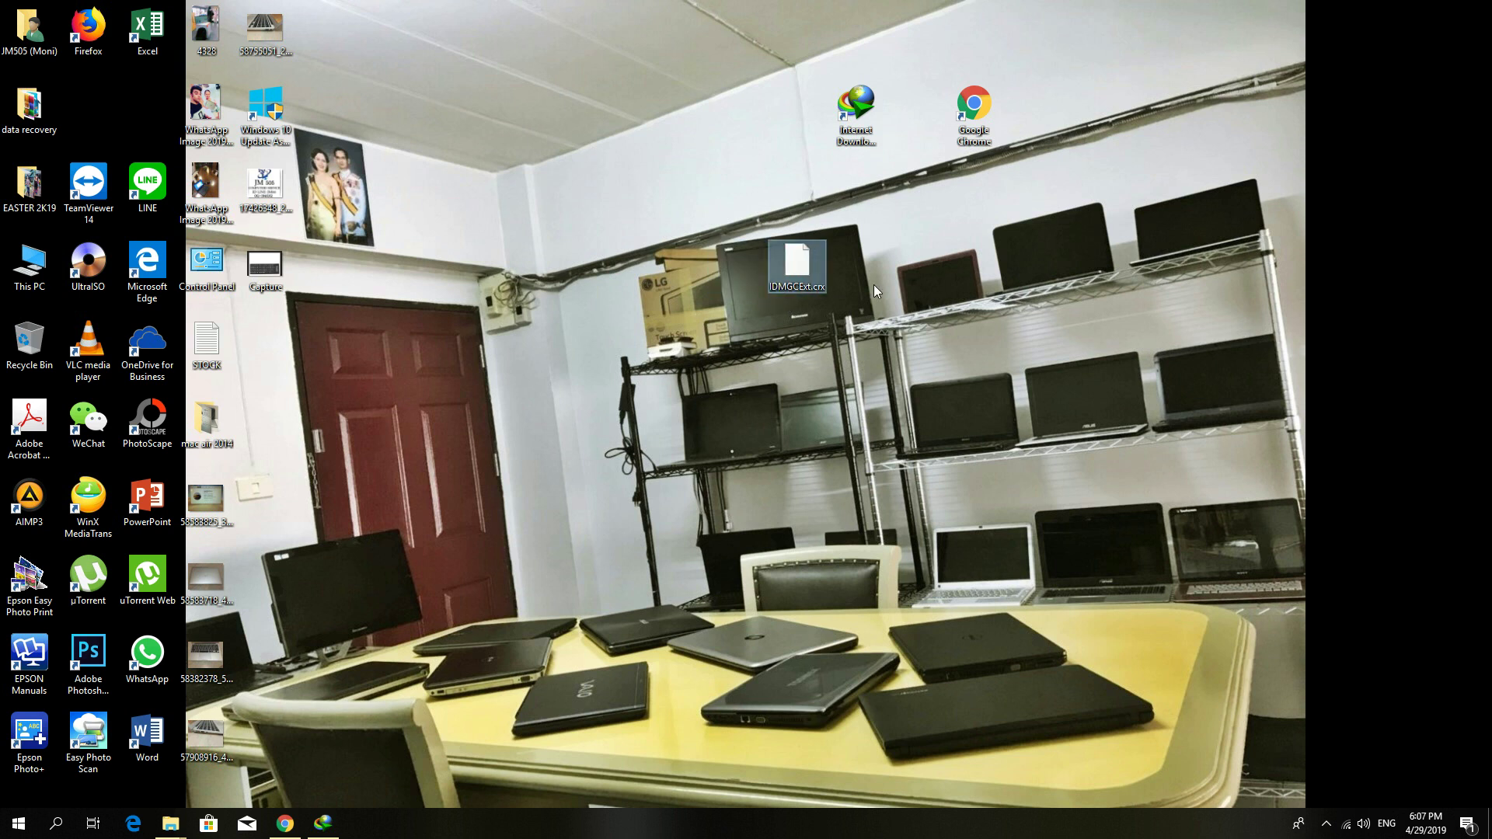
Rename the desktop file IDMGCExt.crx to IDMGCExt.zip and accept the extension change
right_click(796, 269)
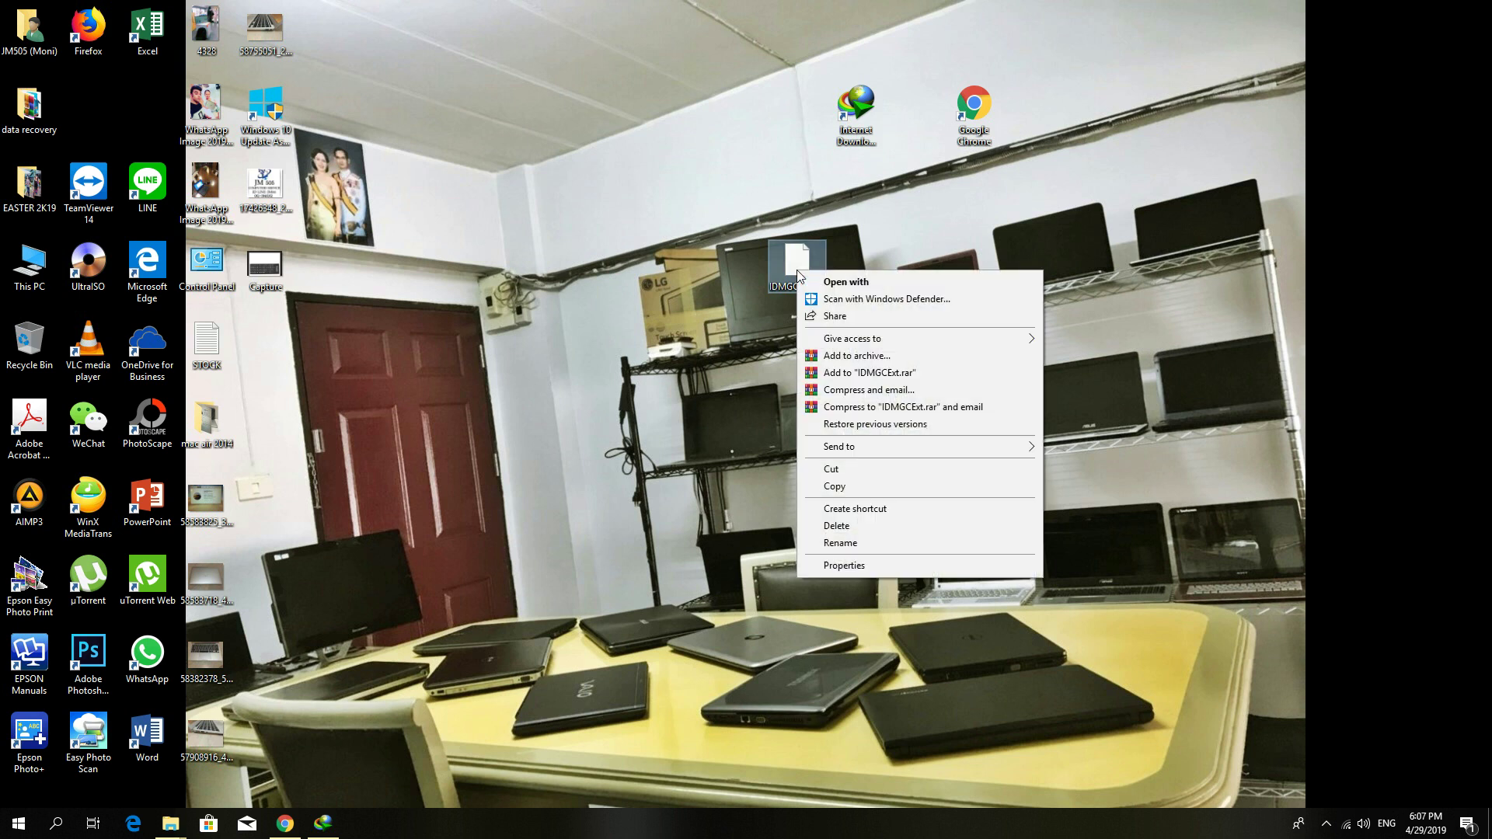
left_click(849, 542)
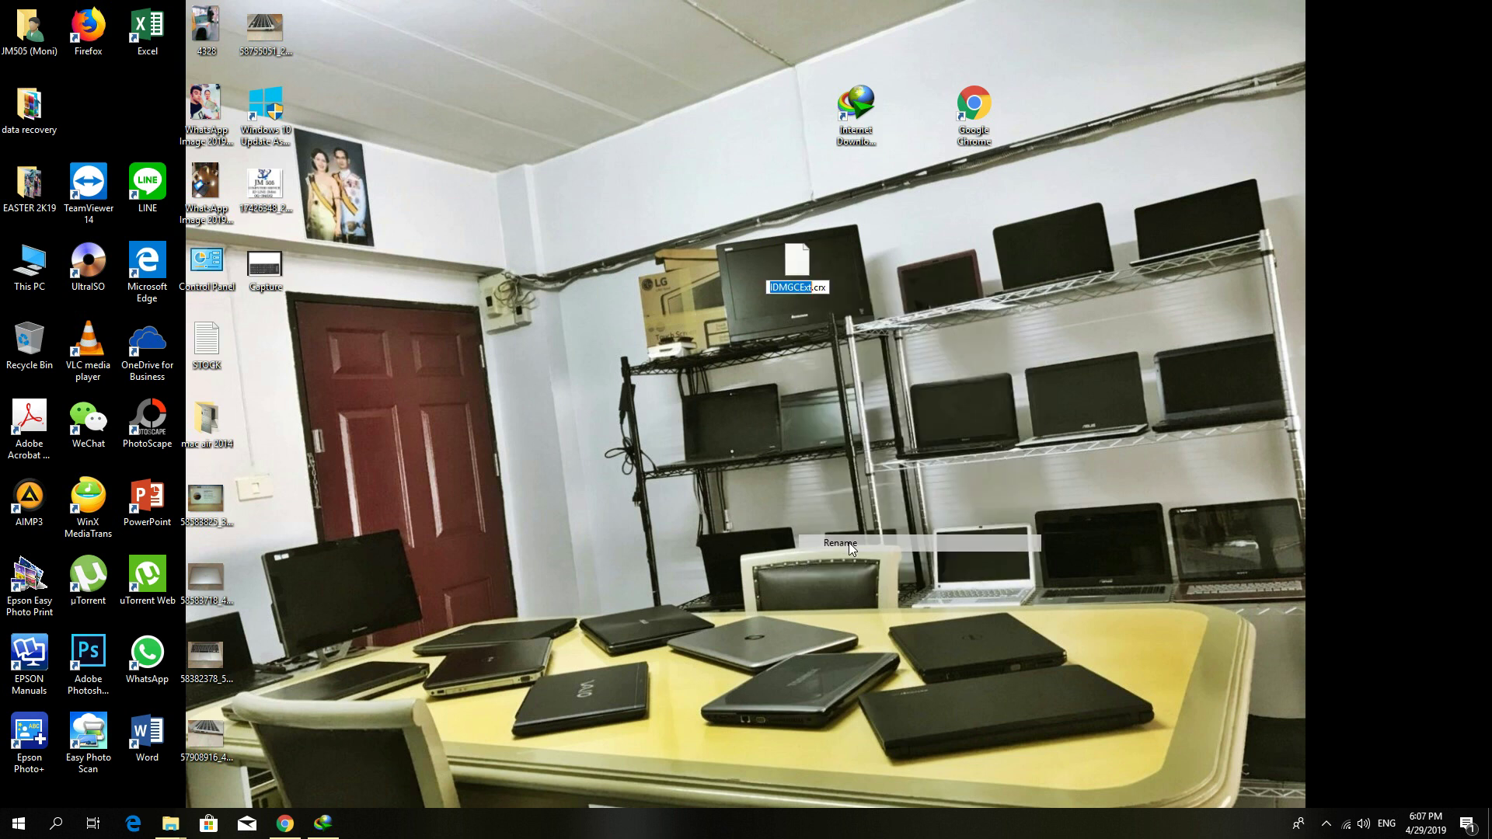
left_click(825, 289)
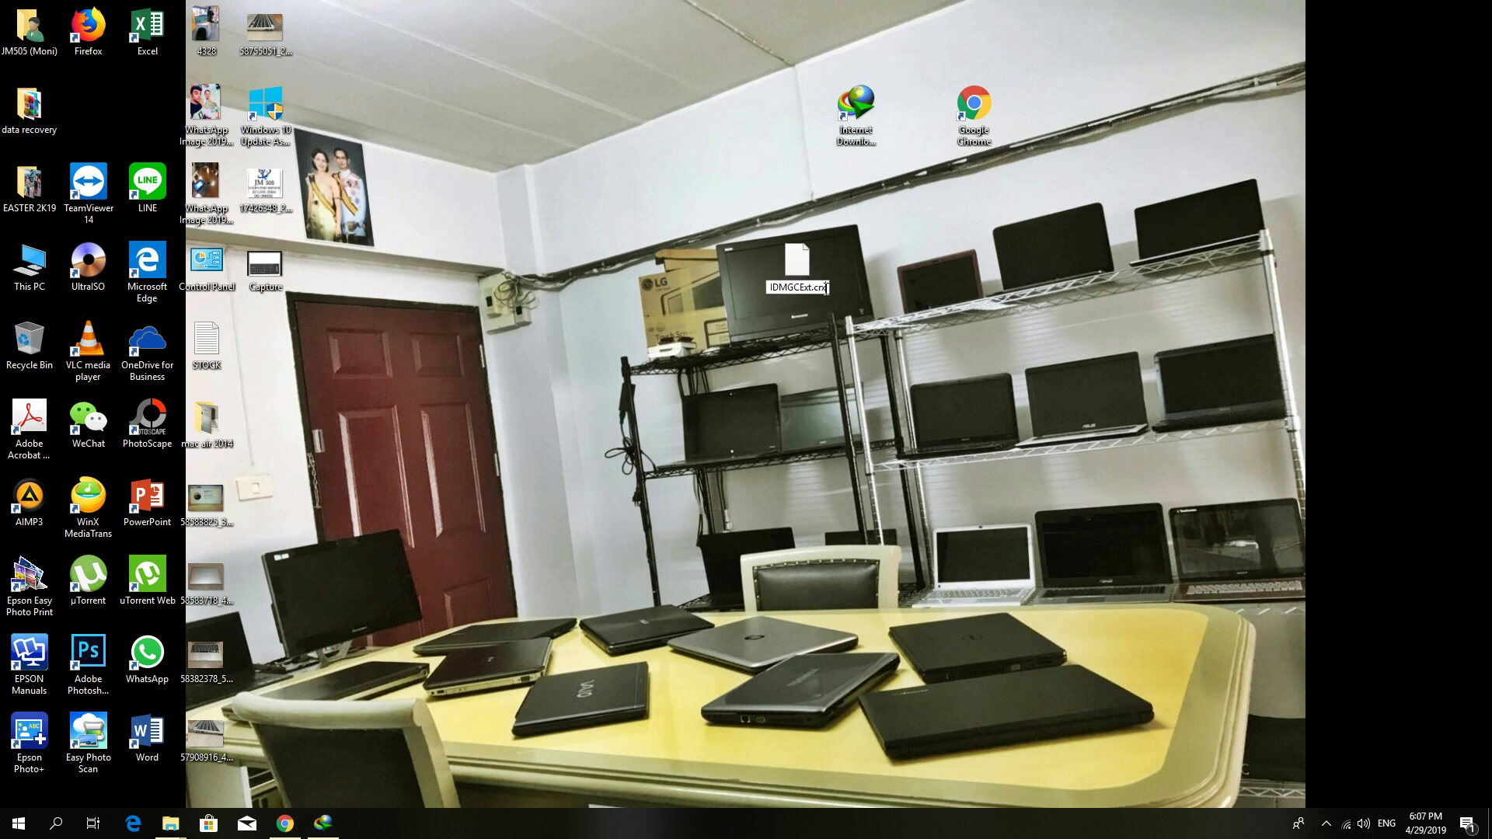
key("BackSpace")
key("BackSpace")
key("BackSpace")
type("zip")
key("Return")
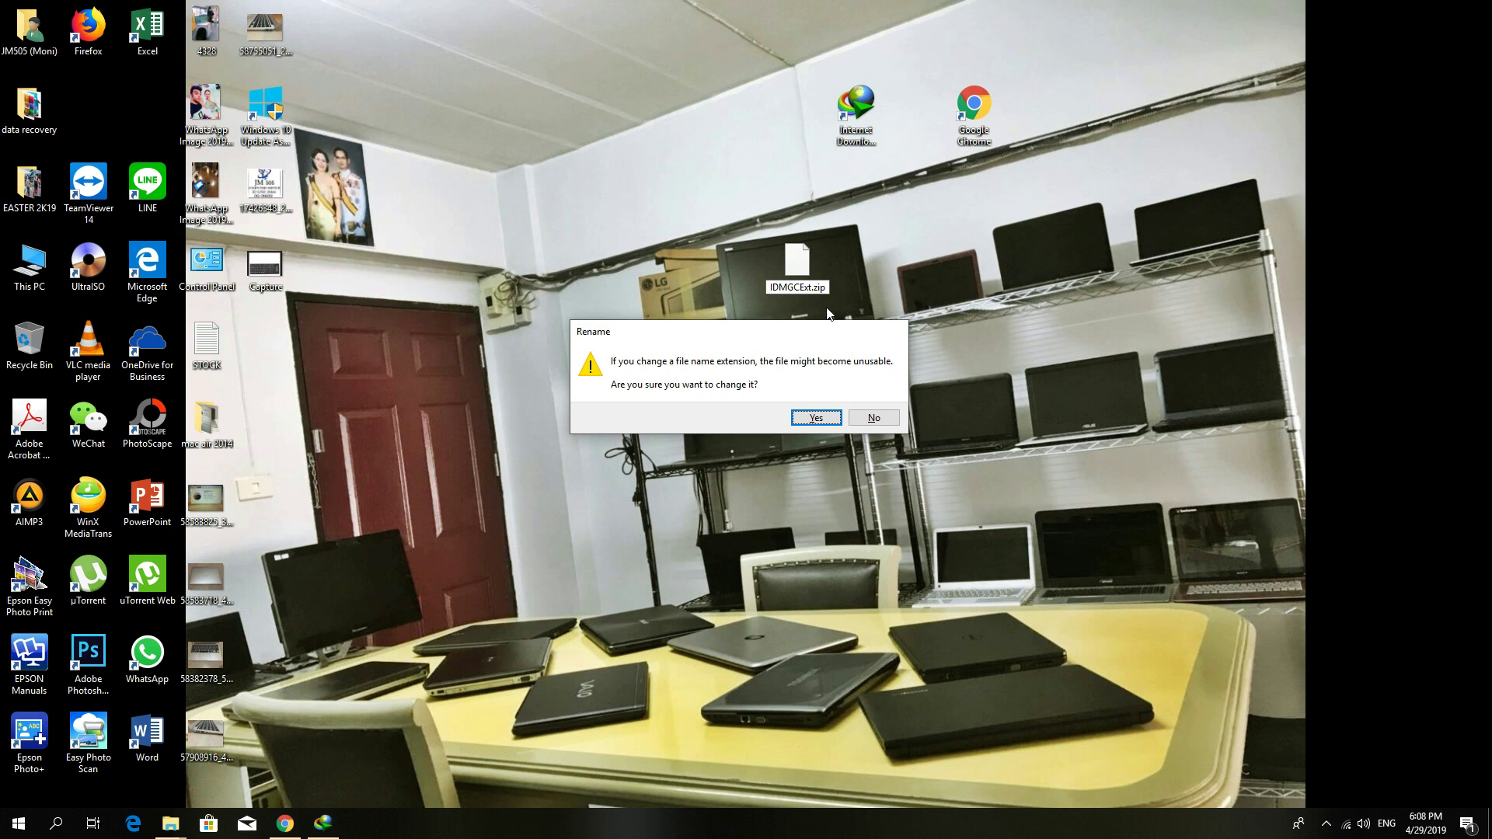
key("Return")
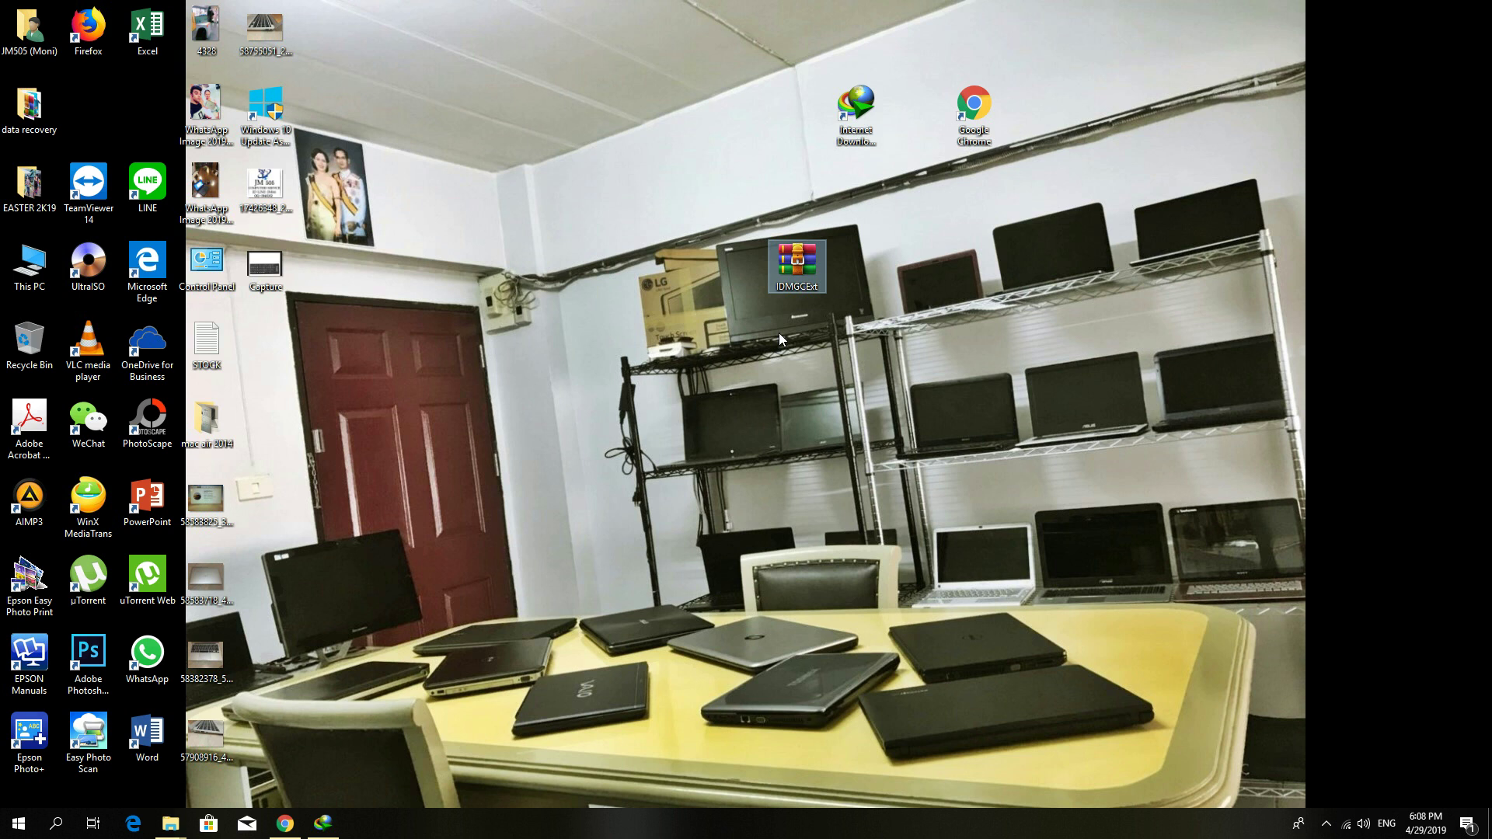
Extract the IDMGCExt archive on the desktop into its own IDMGCExt folder
left_click_drag(743, 283, 816, 301)
right_click(799, 262)
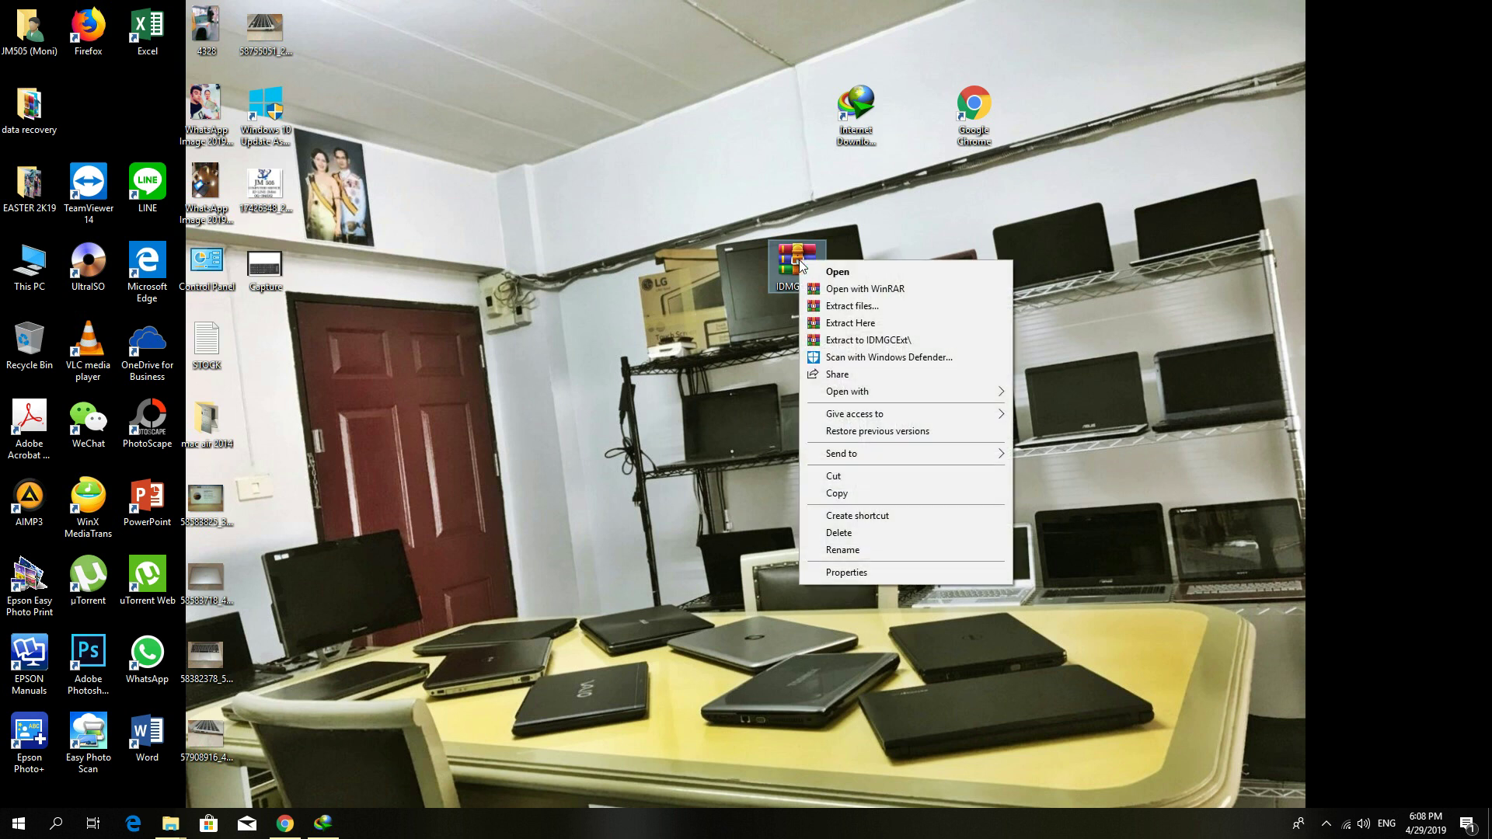
left_click(864, 343)
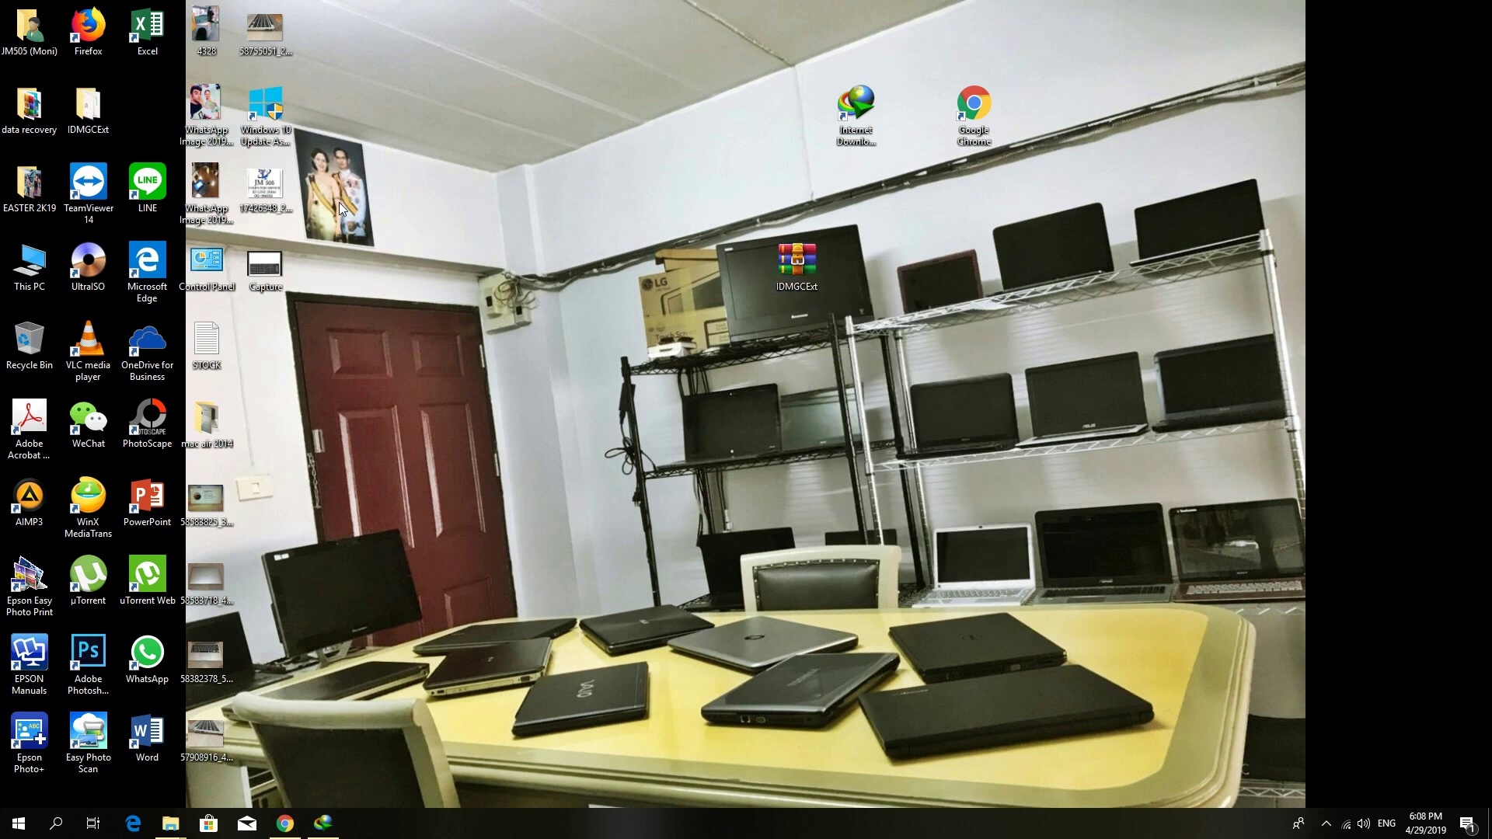
Rearrange the desktop so the extracted IDMGCExt folder takes the archive's place and the archive sits apart near the upper edge
left_click_drag(88, 105, 744, 281)
left_click_drag(784, 266, 609, 83)
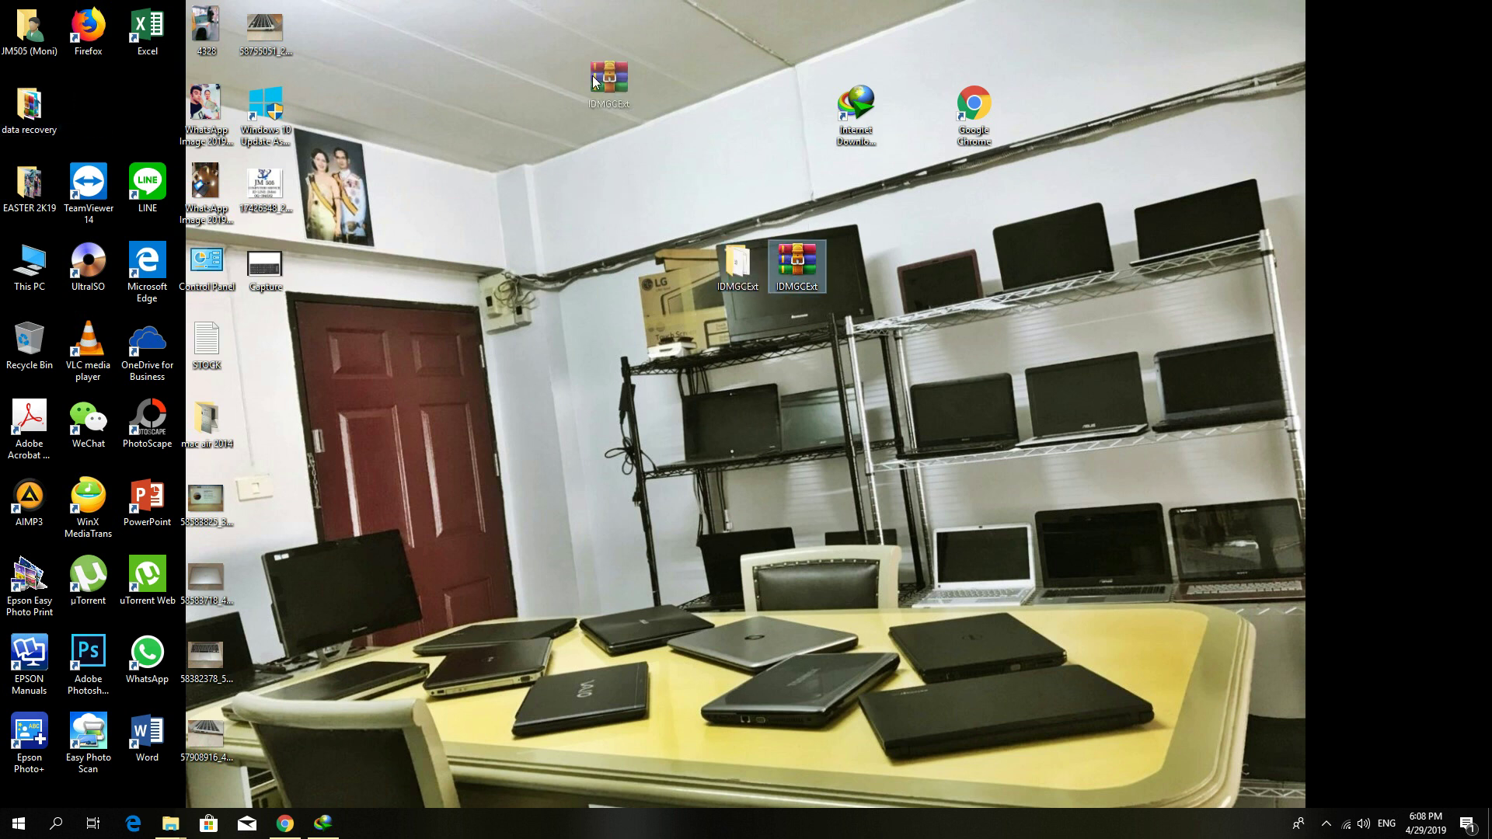
left_click_drag(488, 62, 488, 65)
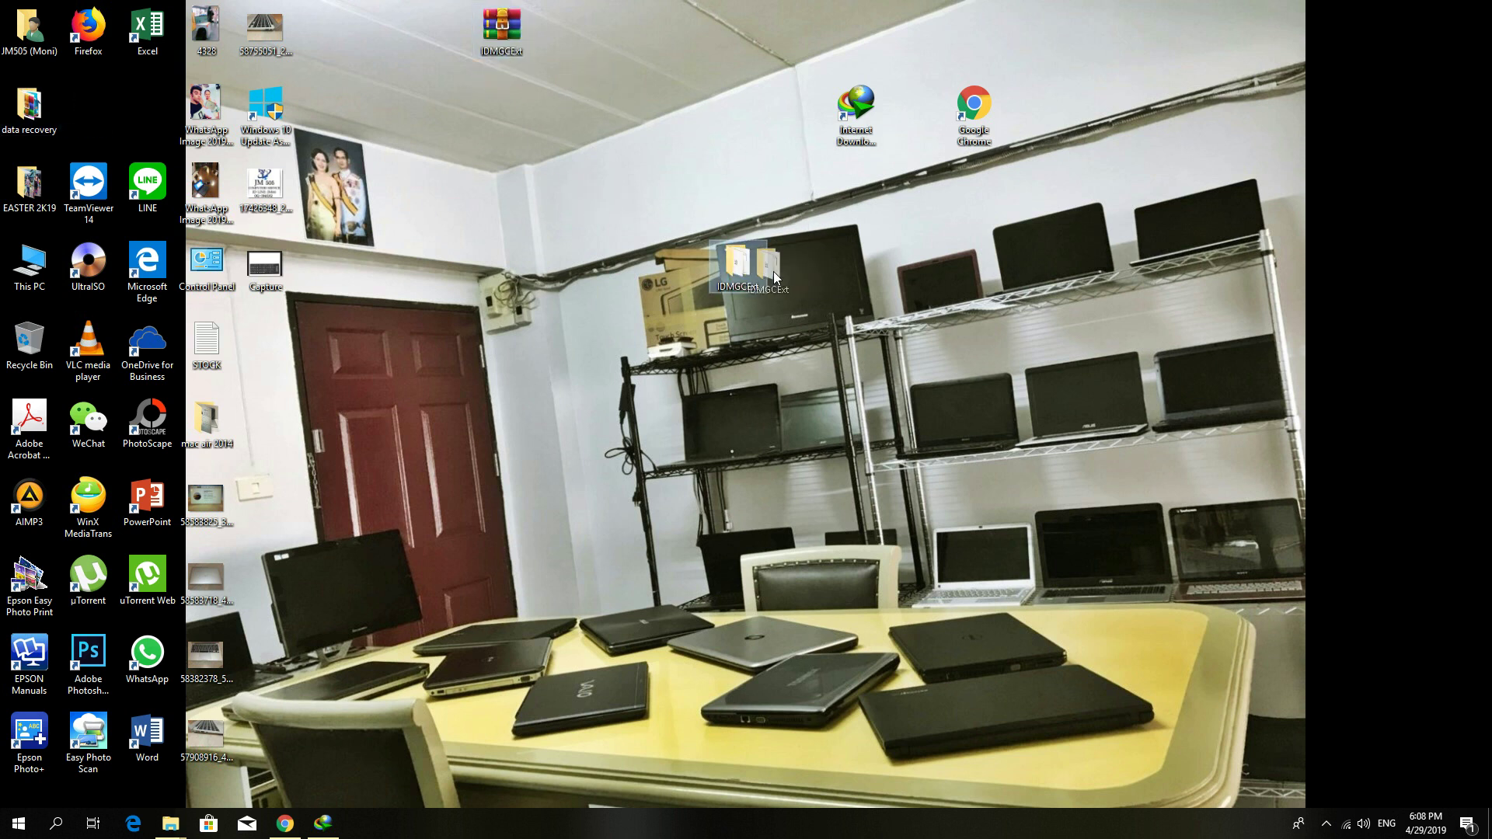
left_click_drag(769, 272, 839, 276)
left_click(841, 278)
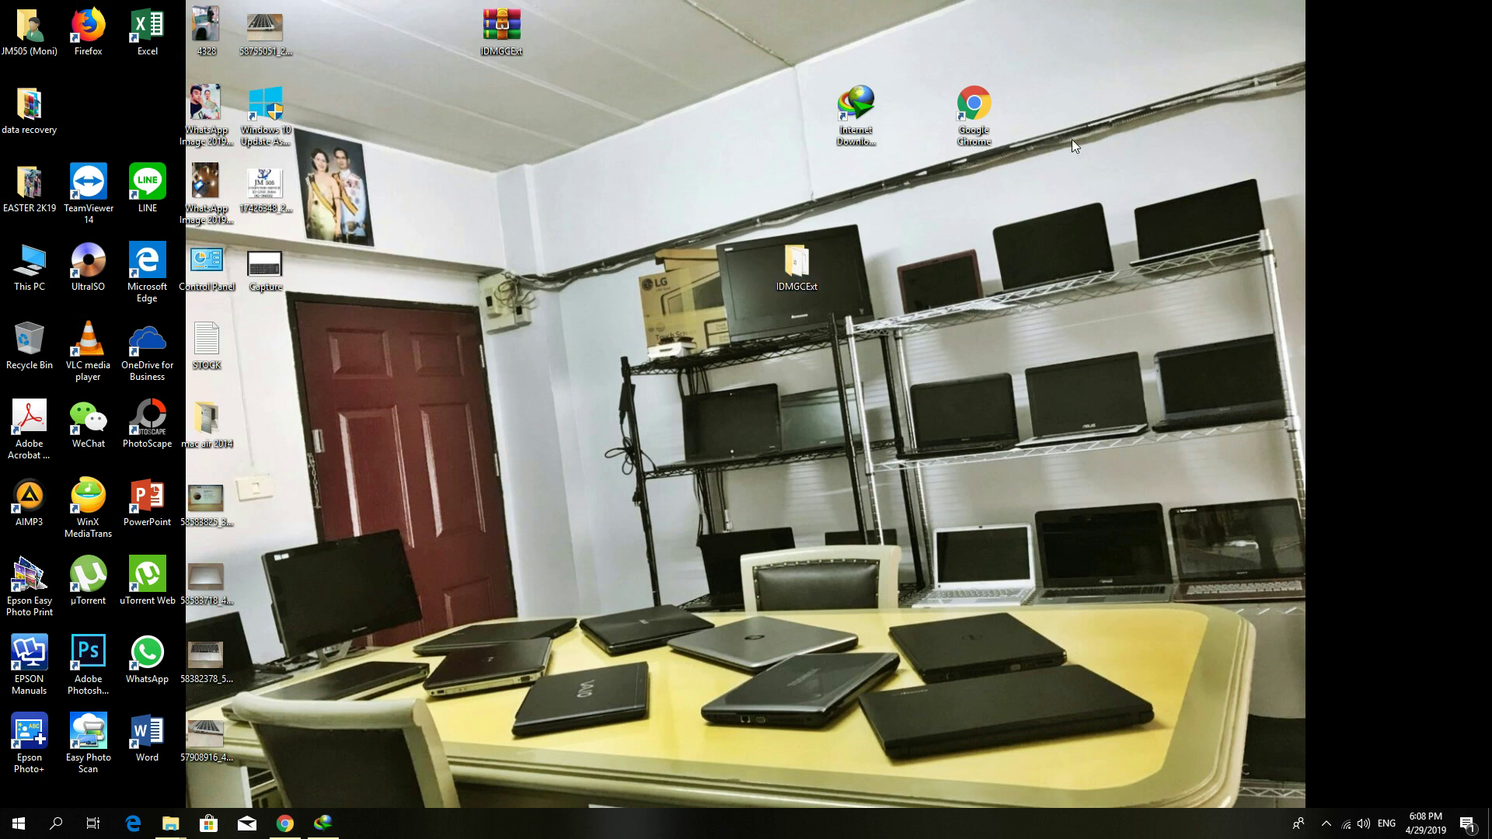
Launch Google Chrome, open its Extensions page, and turn on Developer mode
double_click(983, 134)
left_click(935, 45)
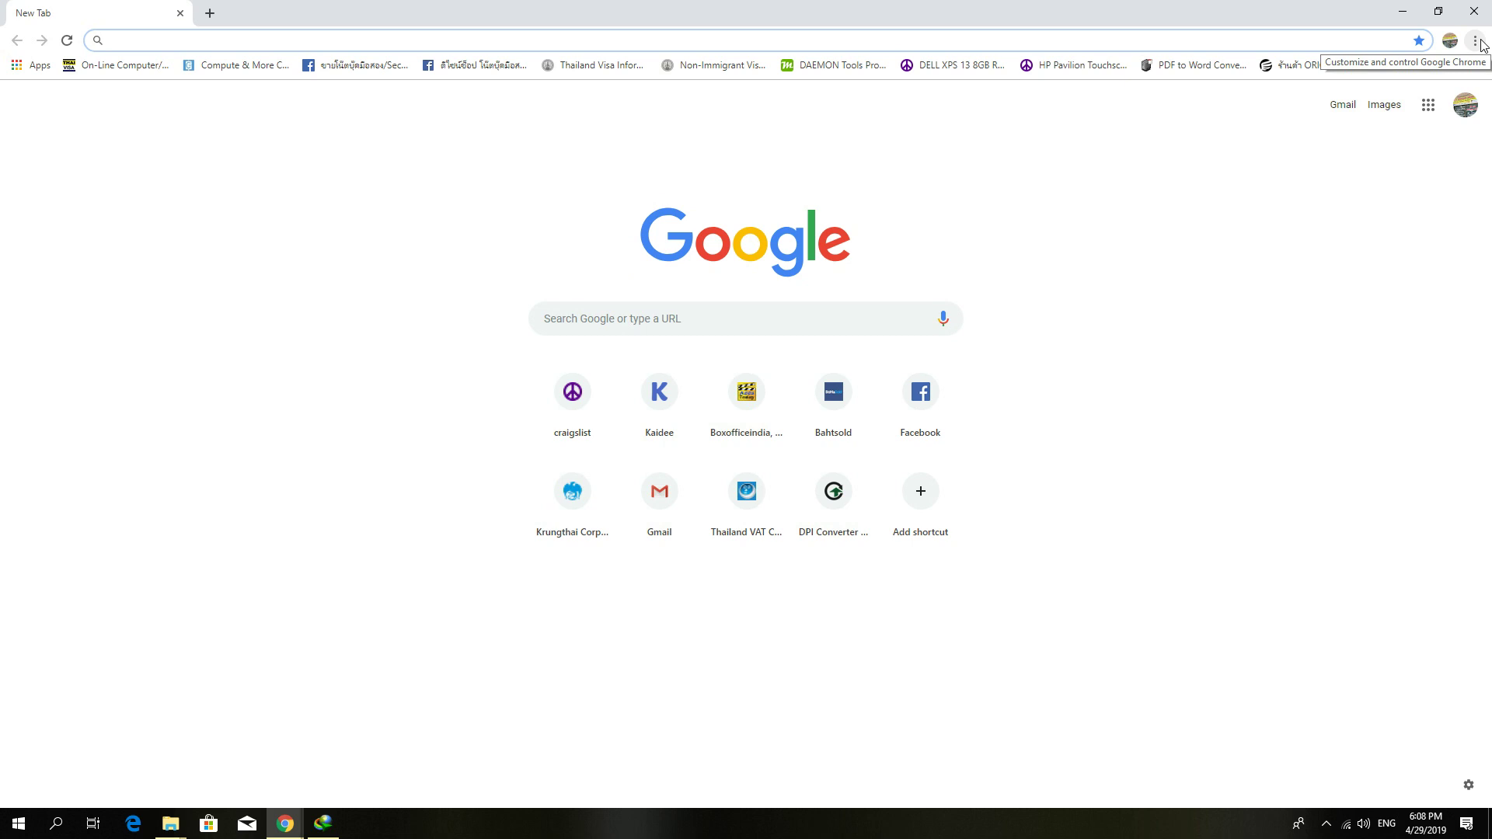
left_click(1475, 41)
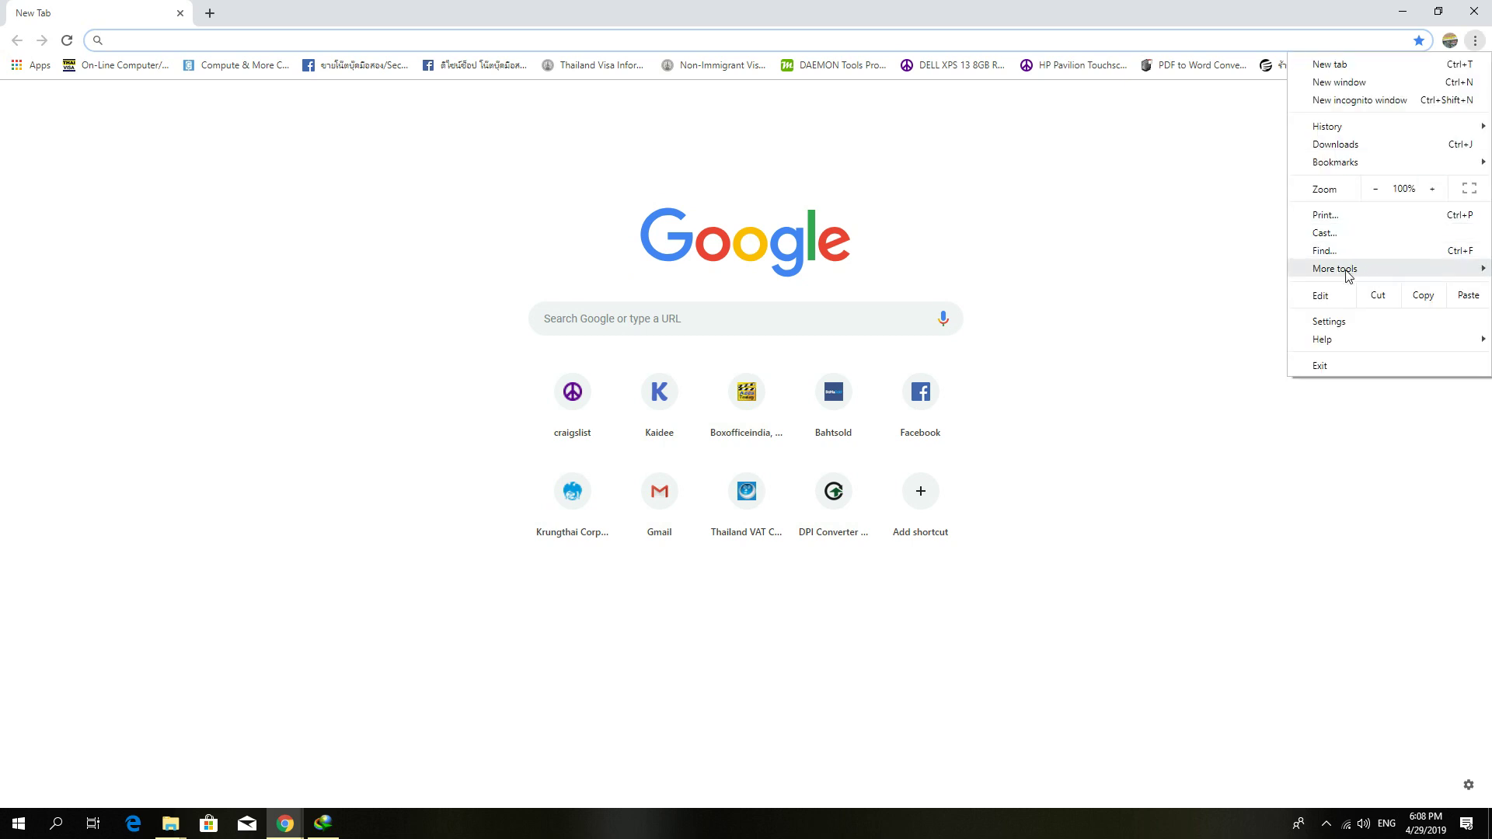
mouse_move(1346, 275)
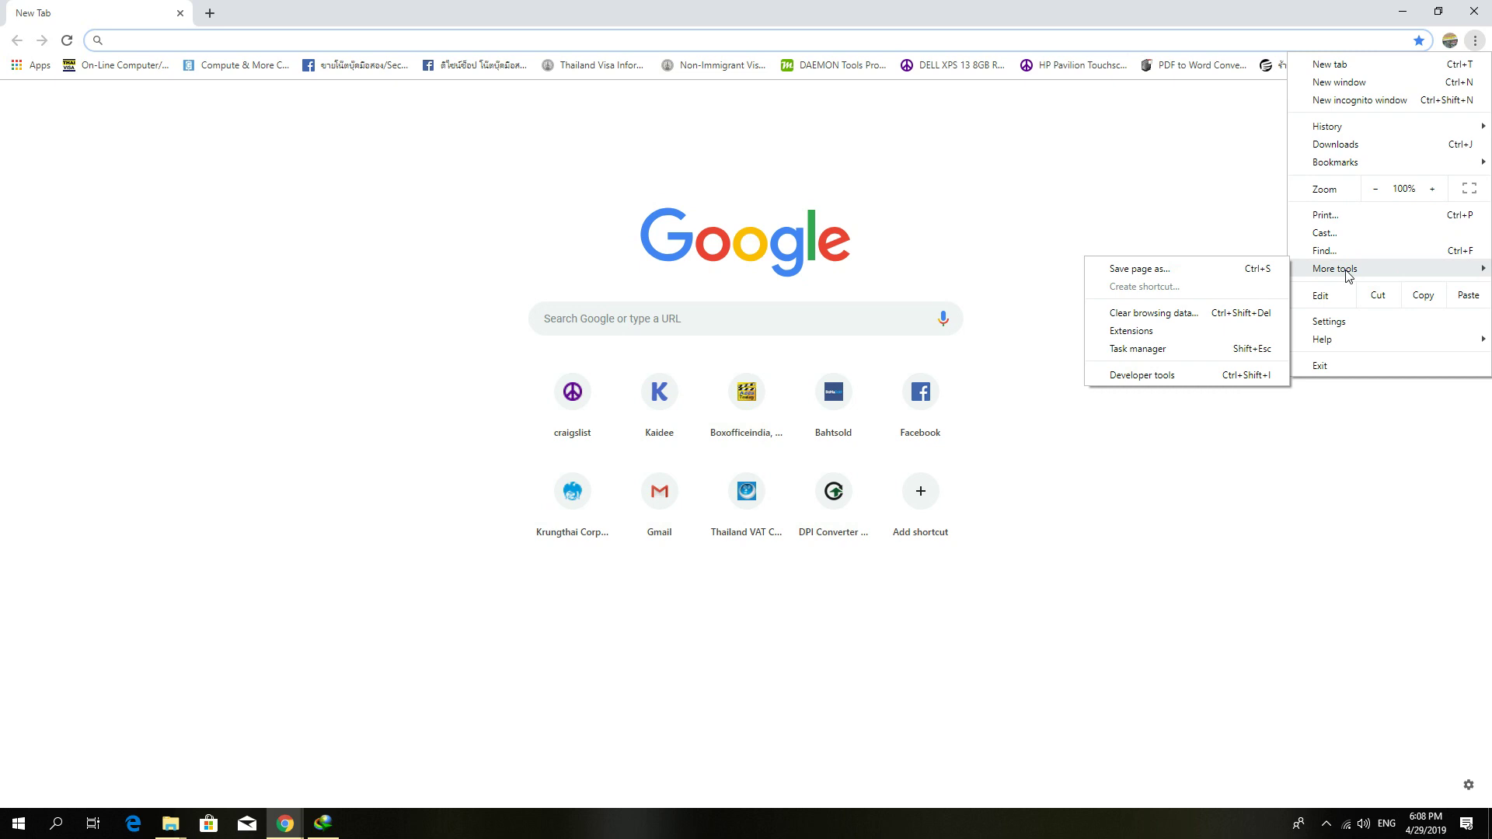
left_click(1148, 335)
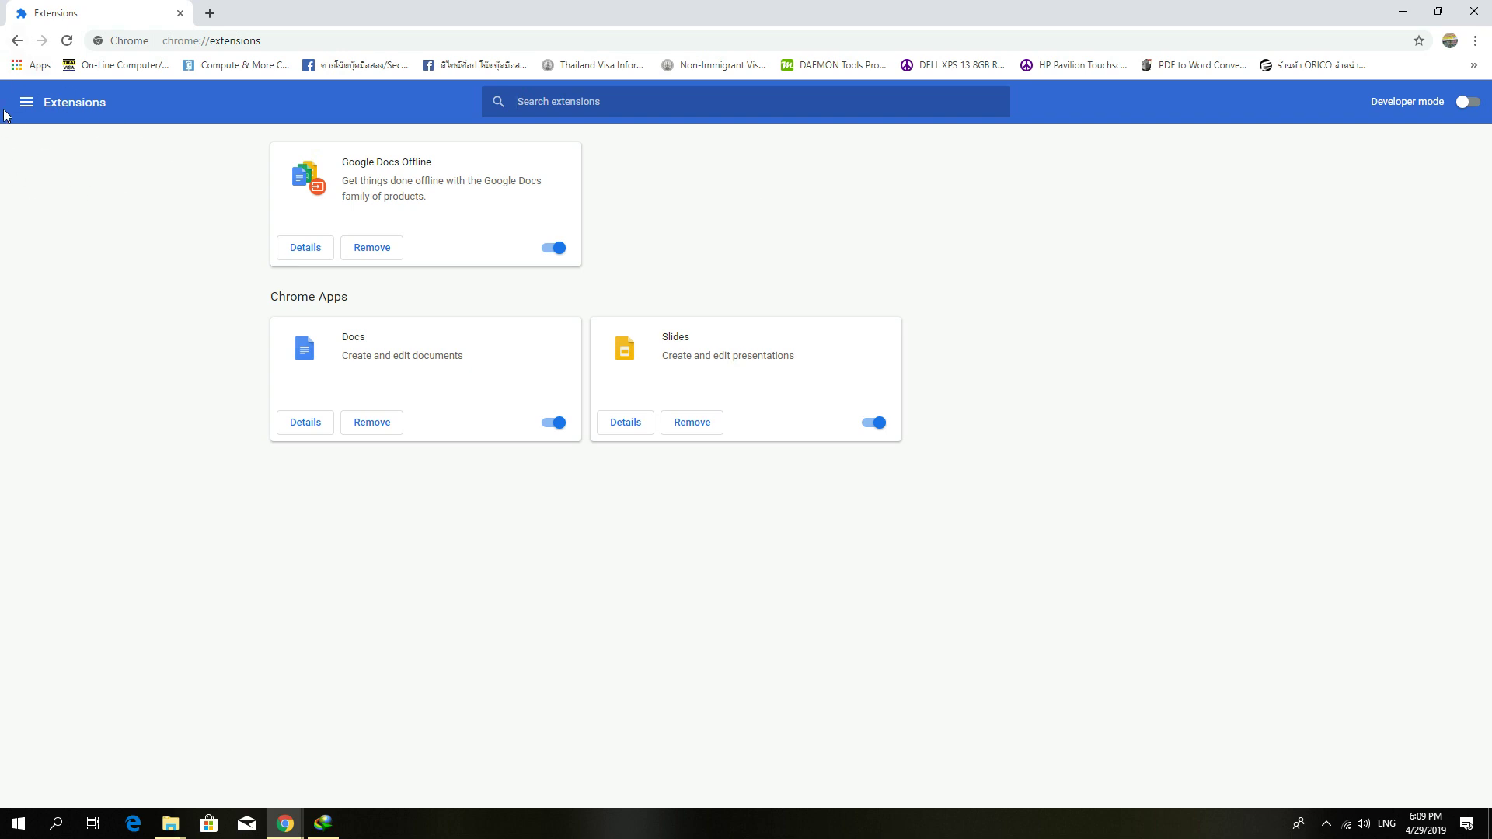
left_click(1467, 105)
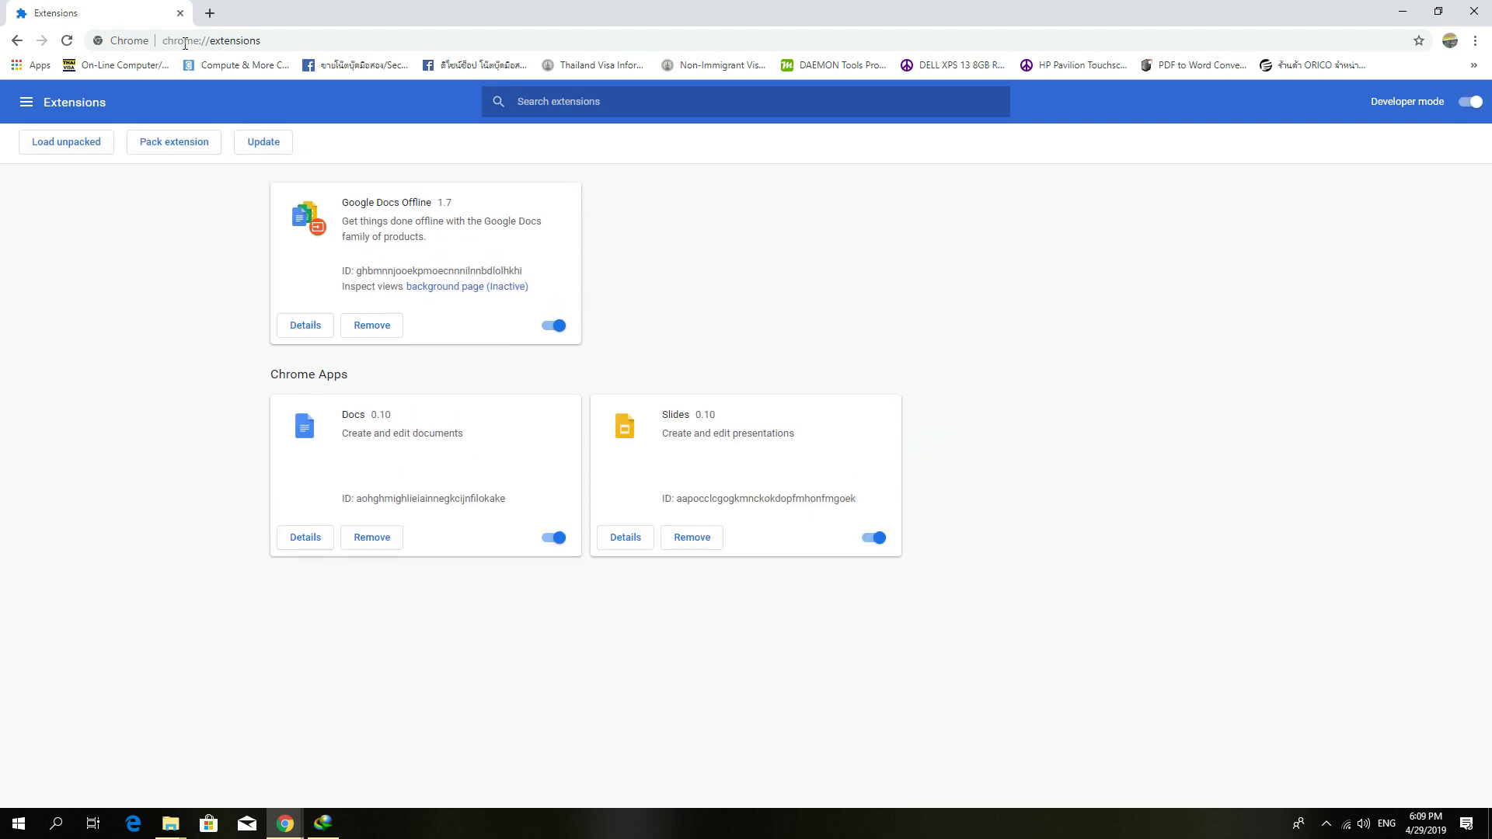
Load the IDMGCExt folder from the Desktop as an unpacked extension and close the Internet Download Manager welcome page
left_click(81, 157)
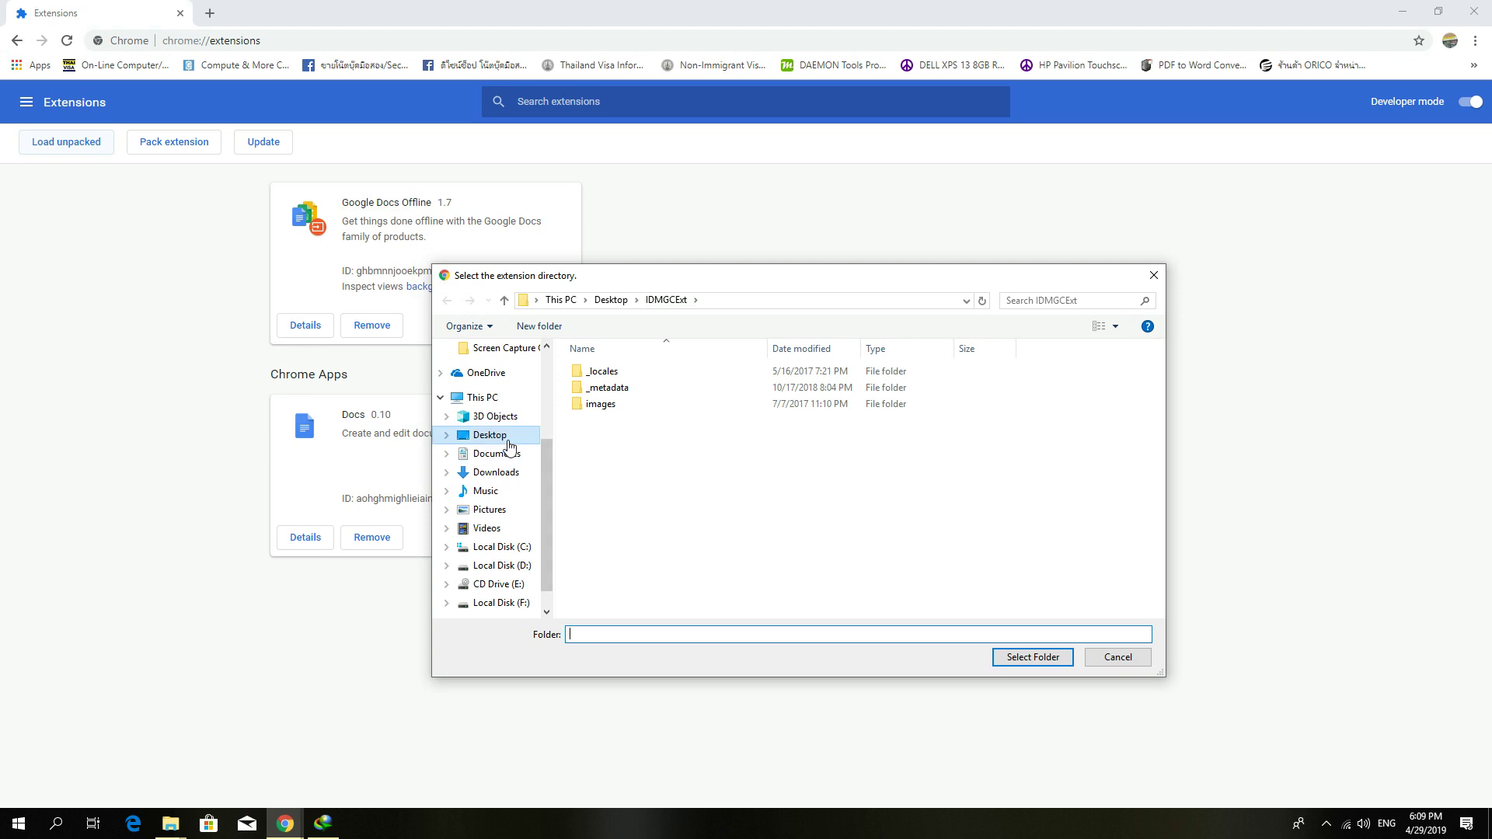
left_click(507, 441)
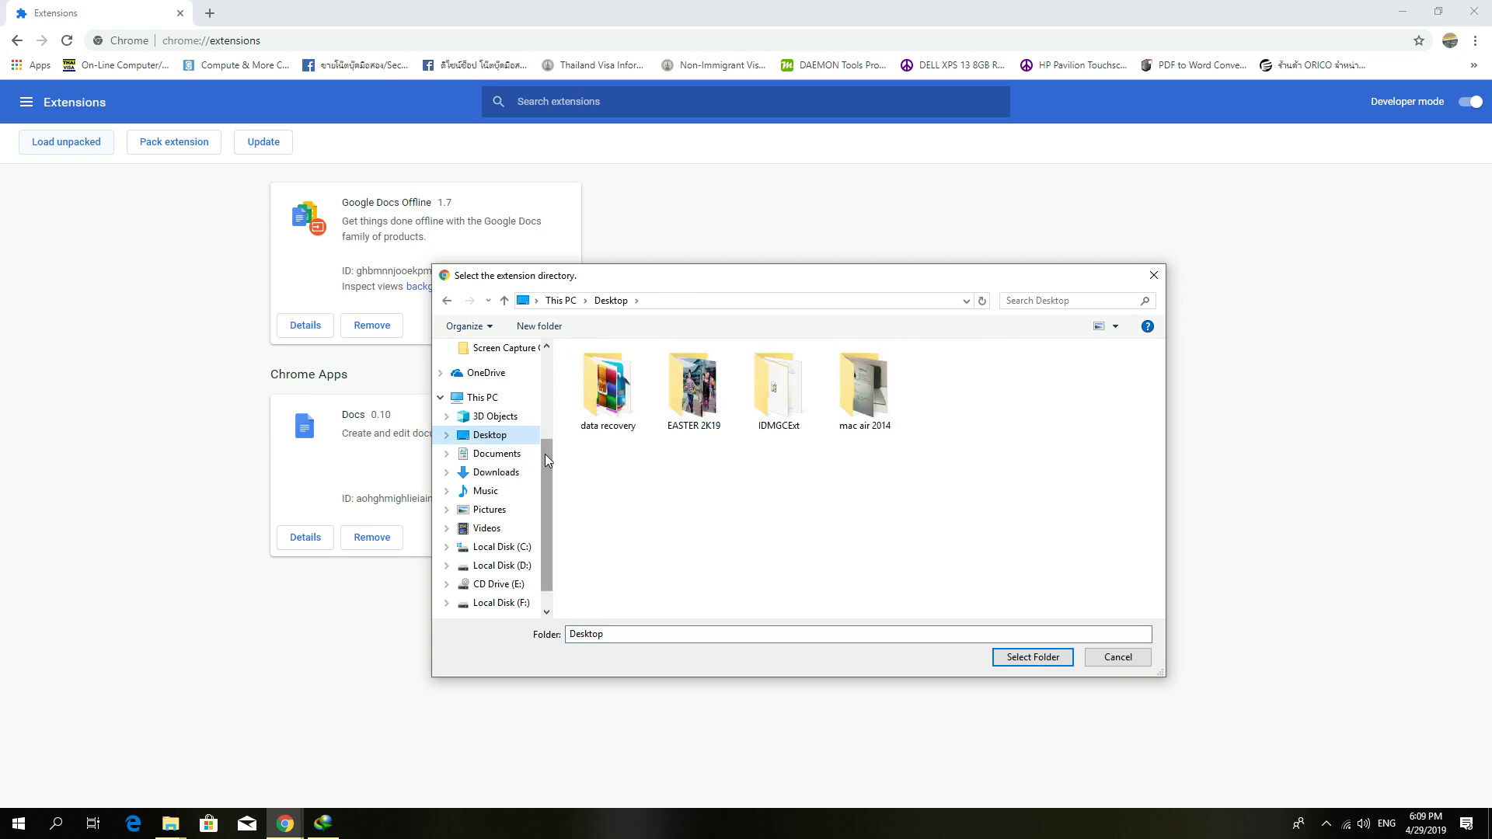
left_click(785, 427)
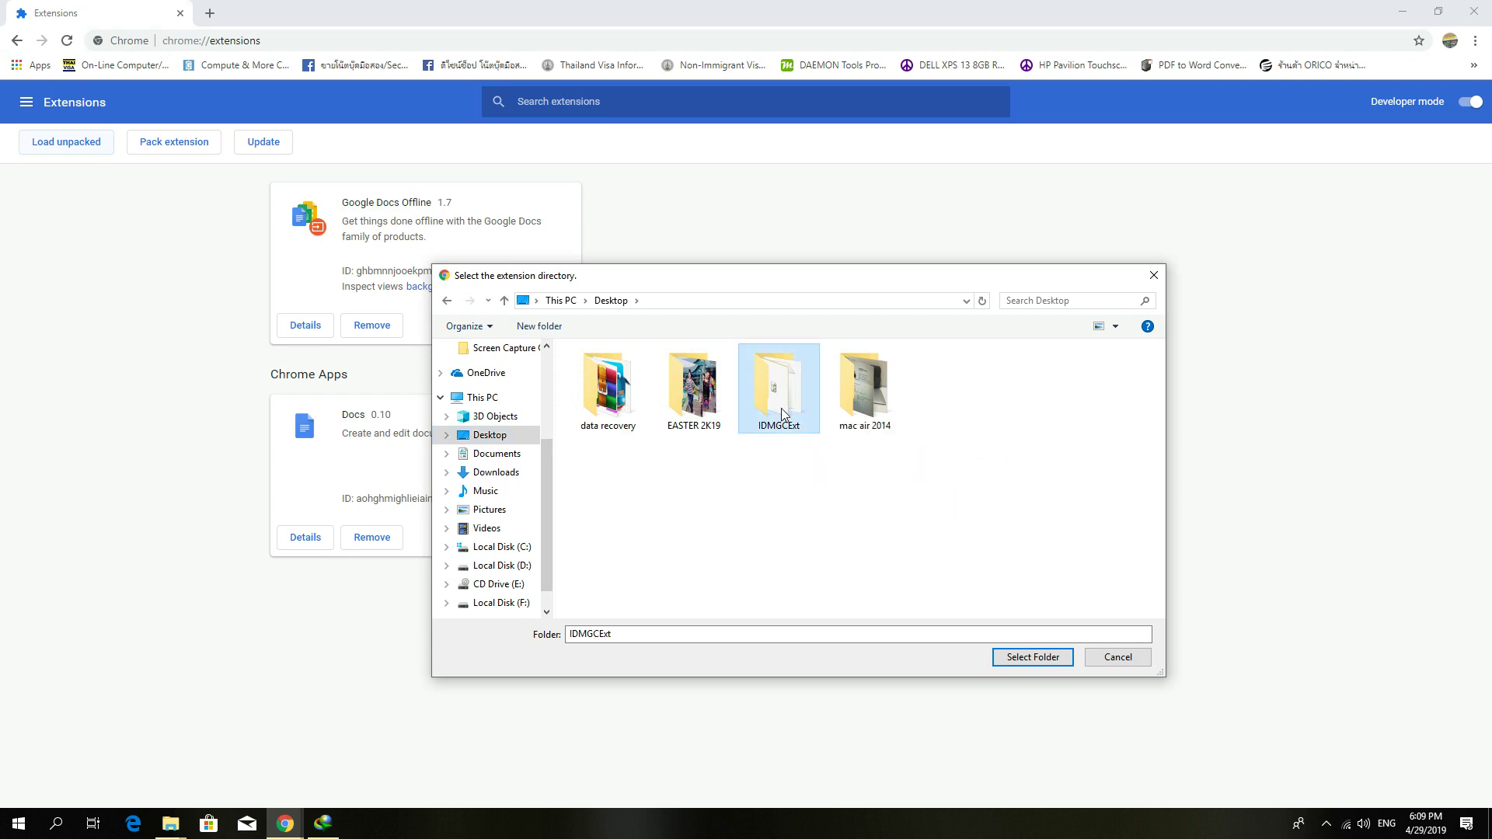
left_click(1004, 658)
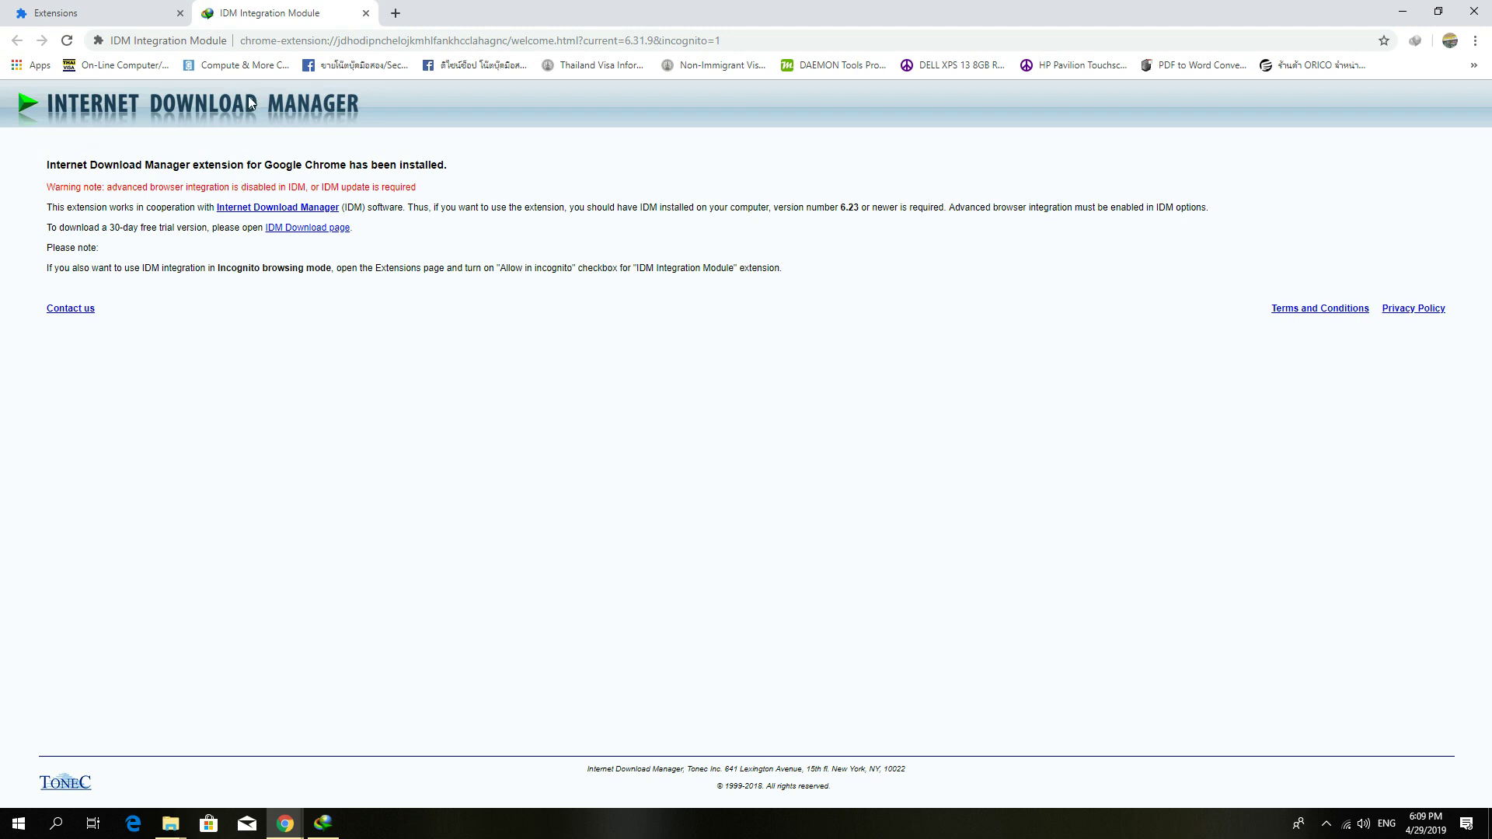
left_click(366, 13)
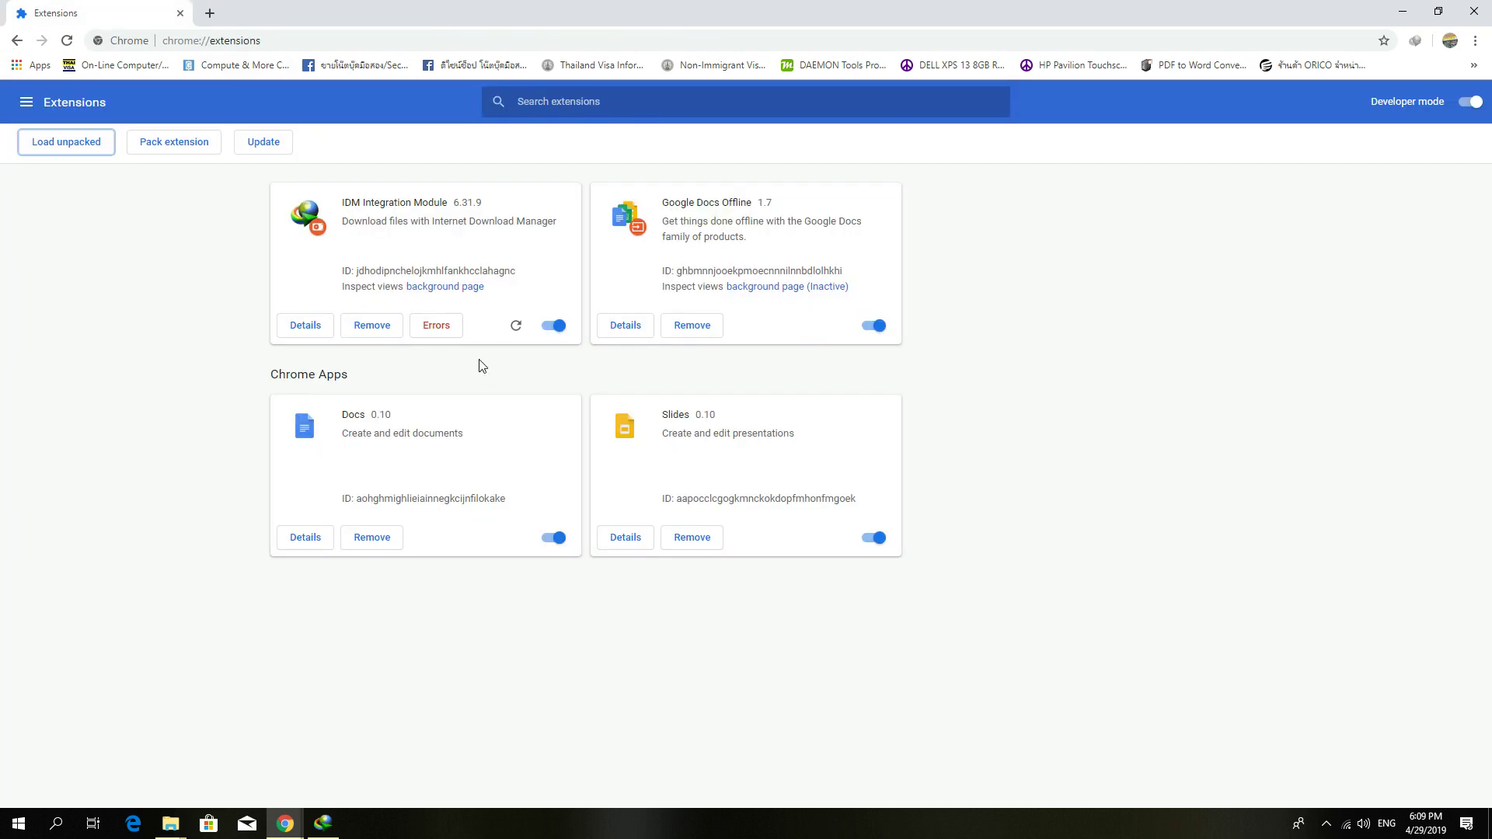
Check the errors page of the IDM Integration Module extension and turn off Developer mode
left_click(440, 330)
left_click(967, 185)
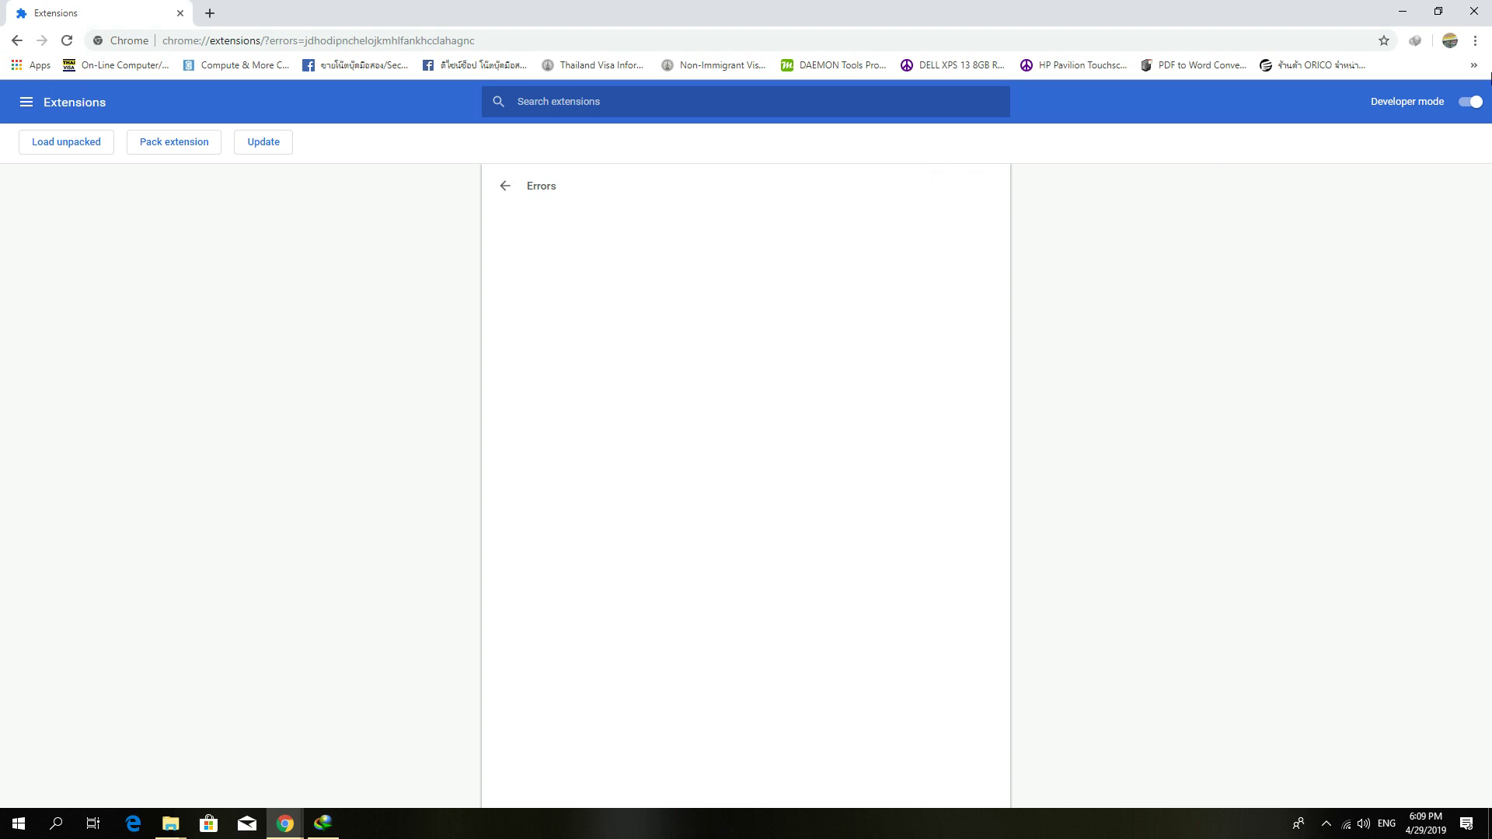
left_click(1469, 102)
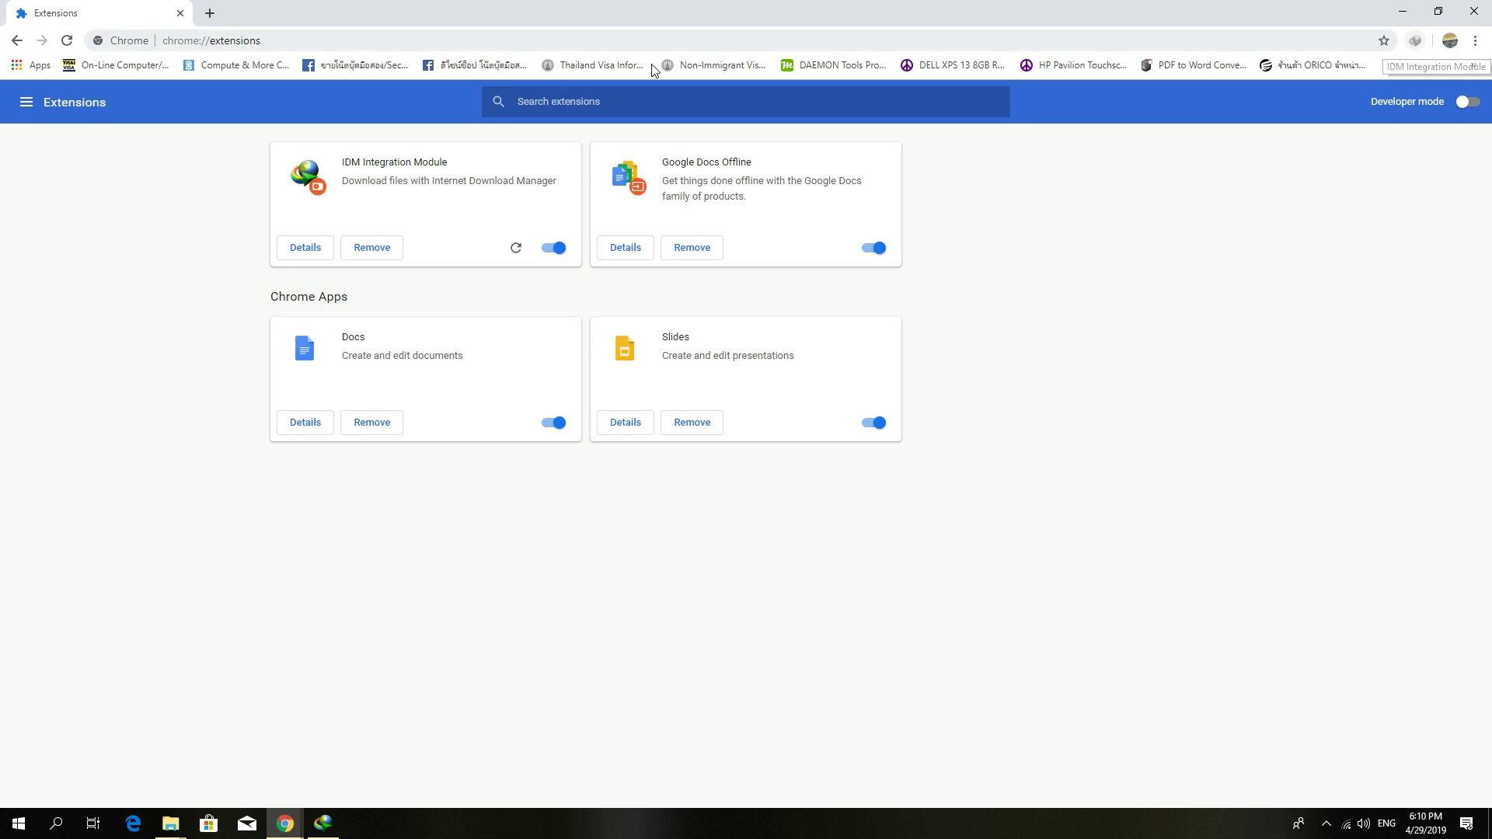
Show the available options for the IDM Integration Module beside the address bar and close Google Chrome
right_click(1416, 42)
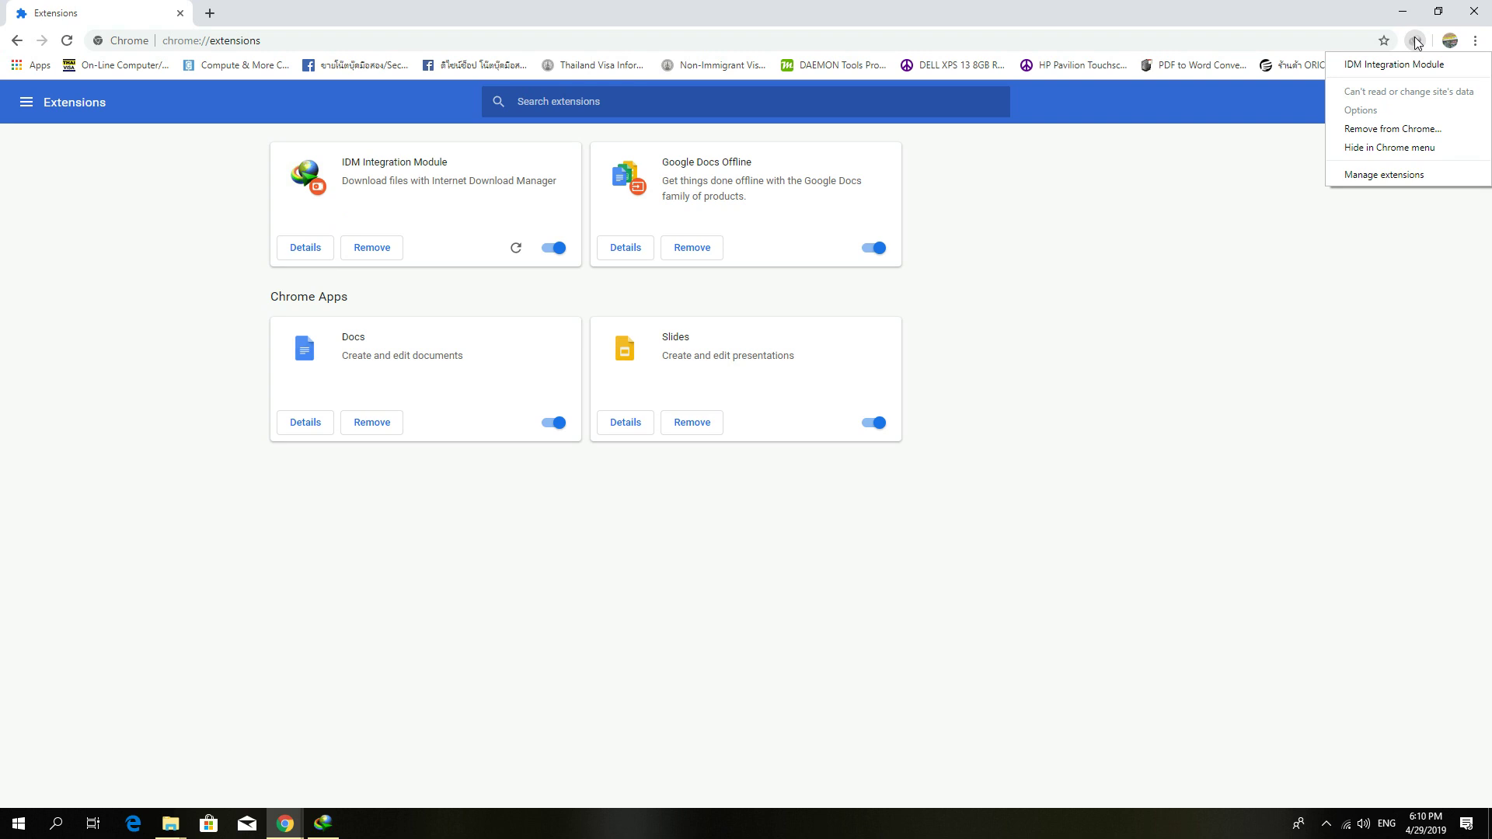
left_click(1474, 11)
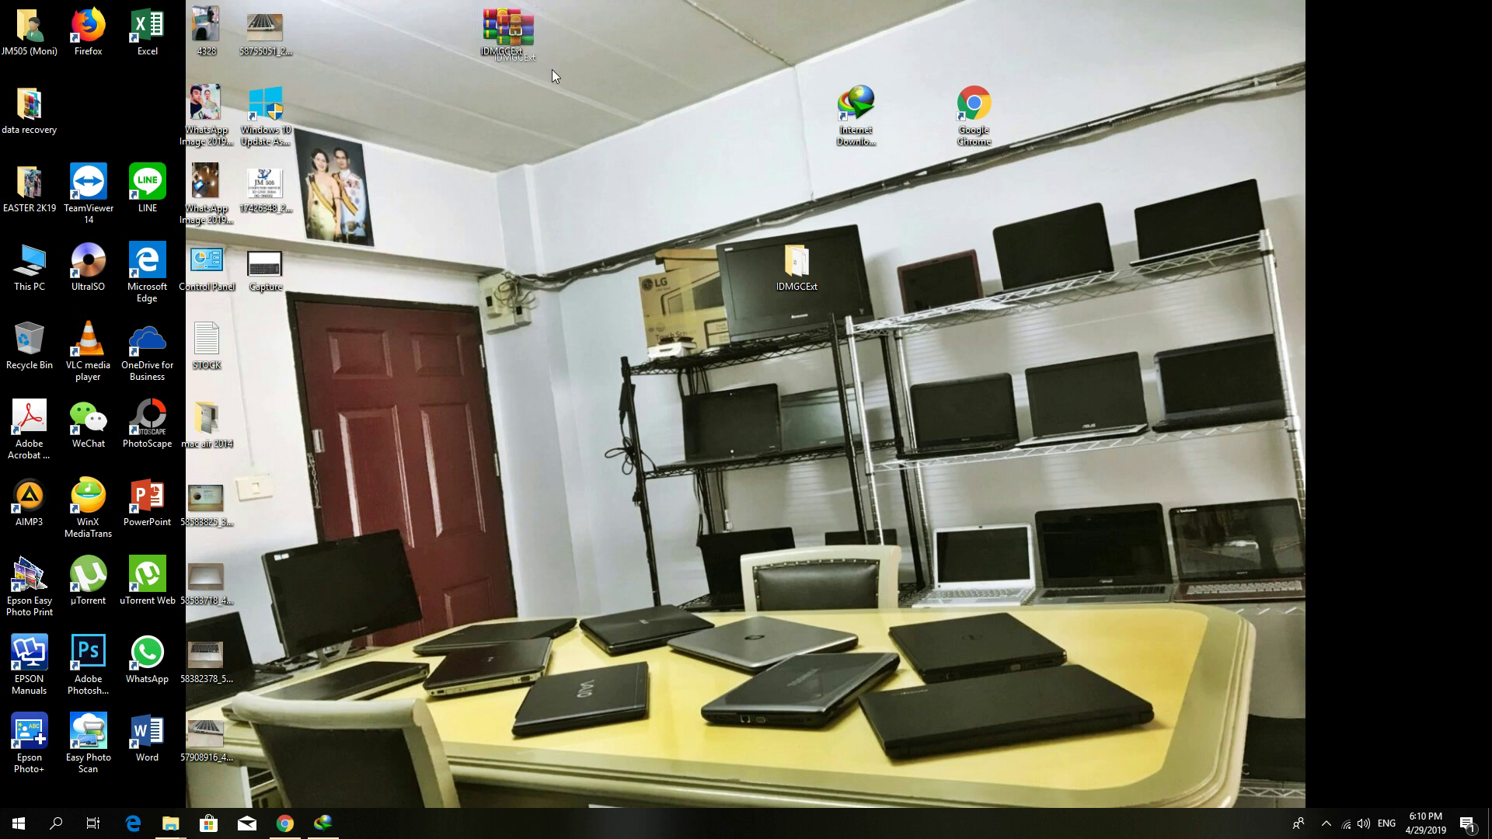
Move the desktop's IDMGCExt folder and archive to the Recycle Bin and empty it permanently
left_click_drag(841, 249, 864, 272)
left_click_drag(907, 321, 9, 335)
right_click(9, 336)
left_click(46, 359)
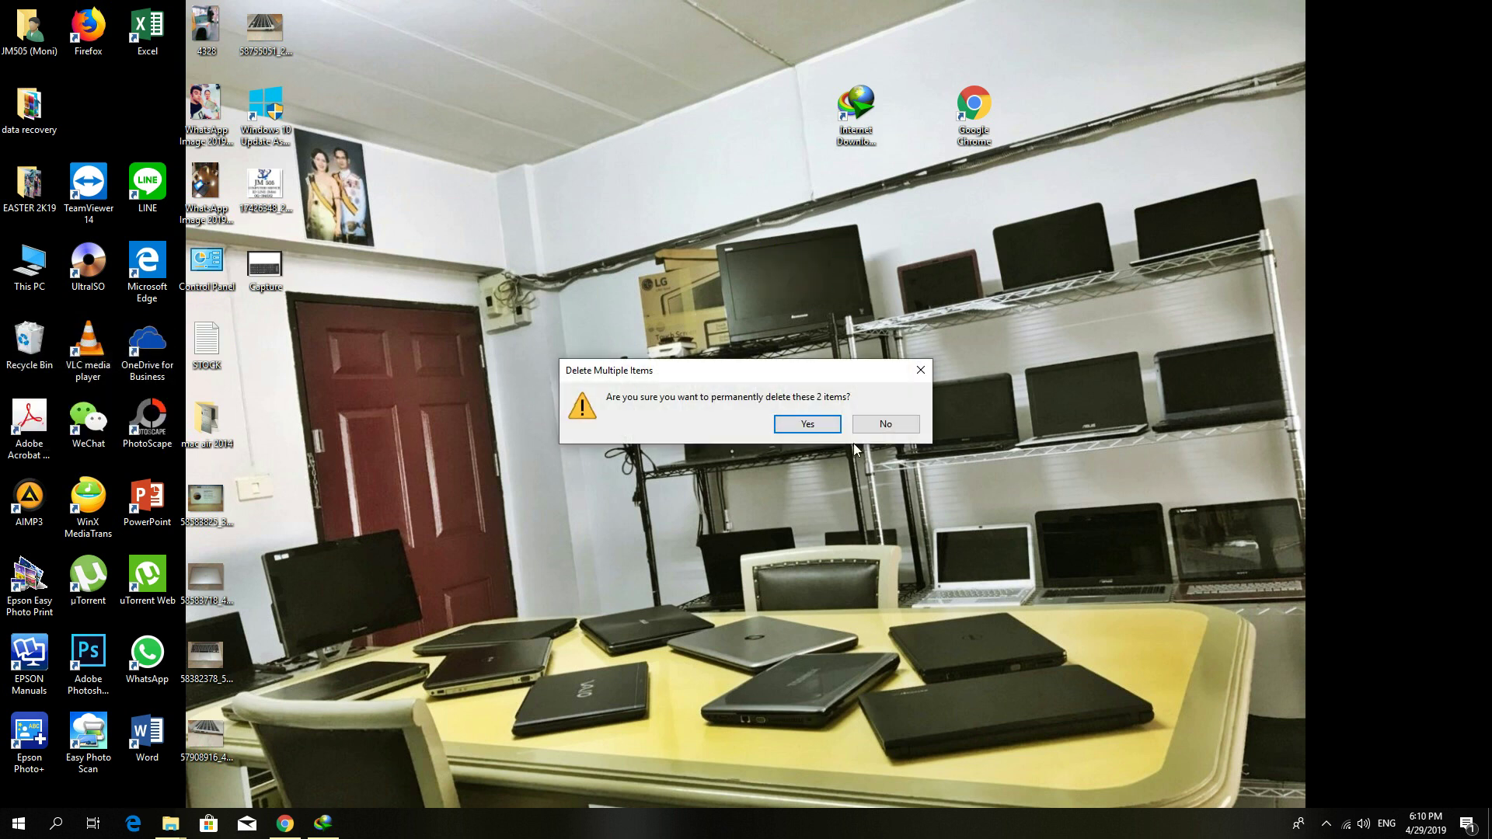
left_click(826, 433)
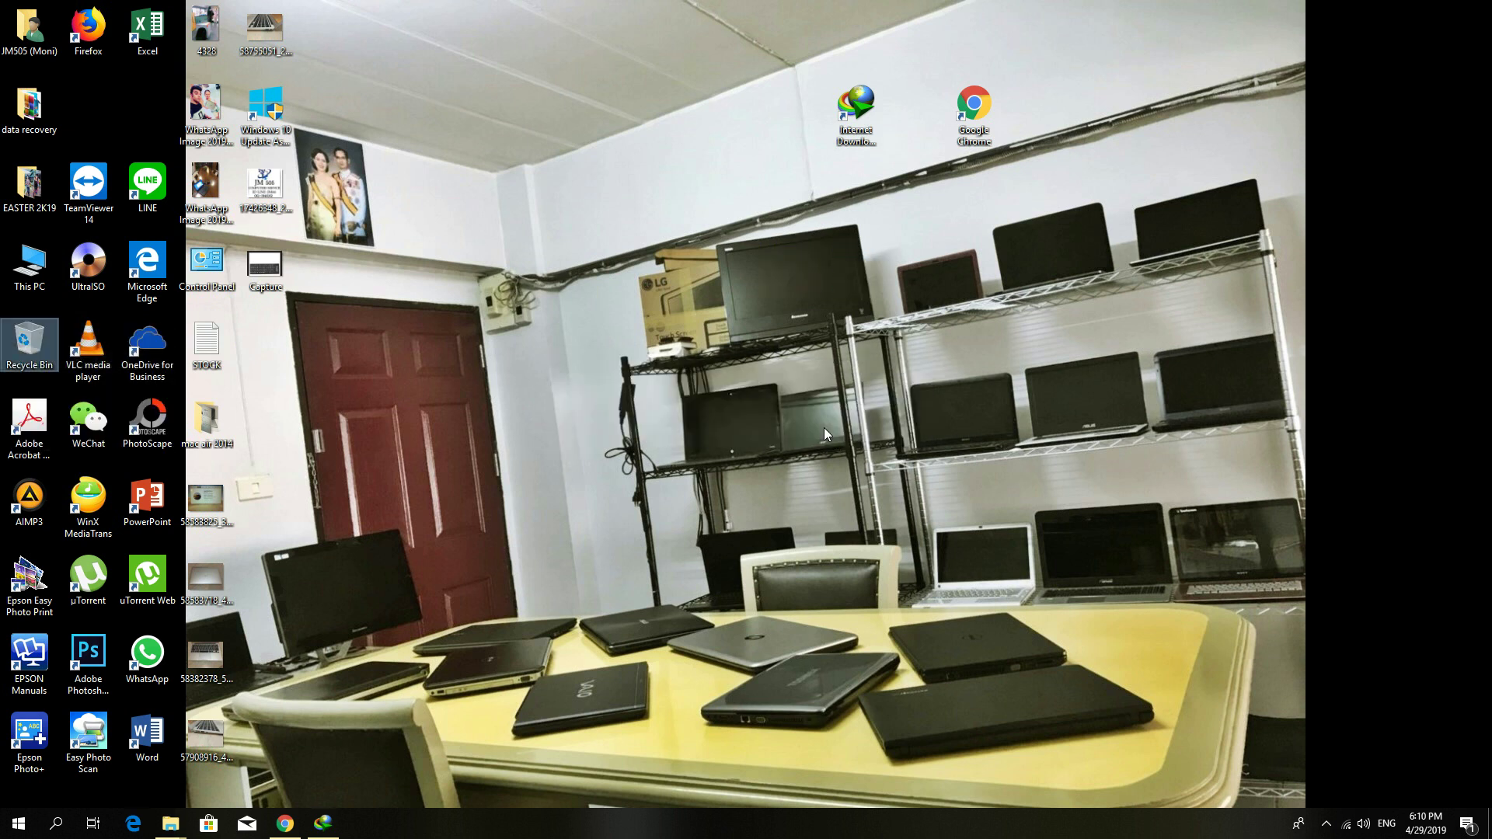